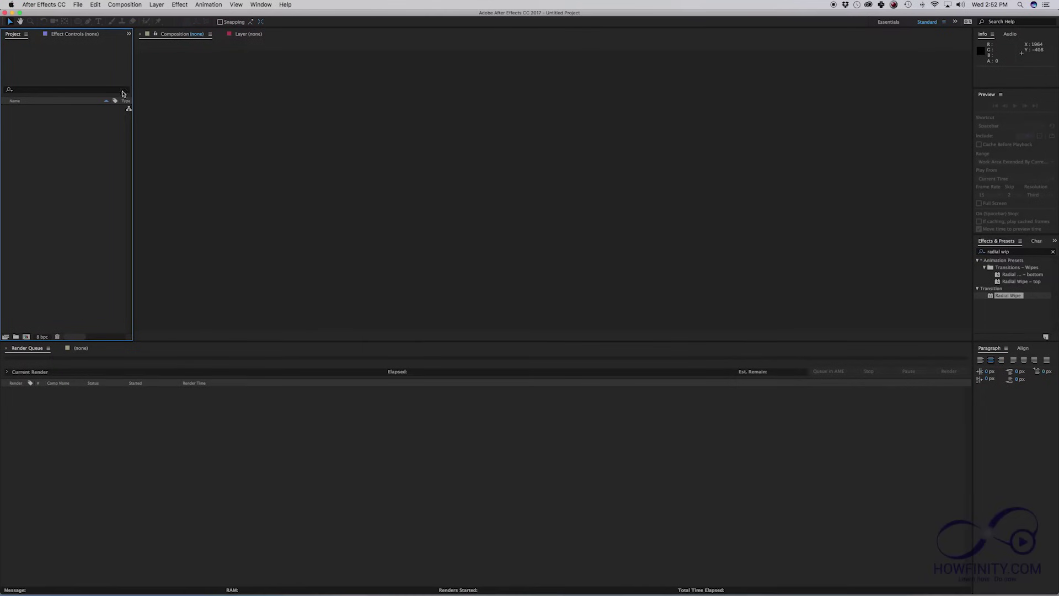
left_click(125, 5)
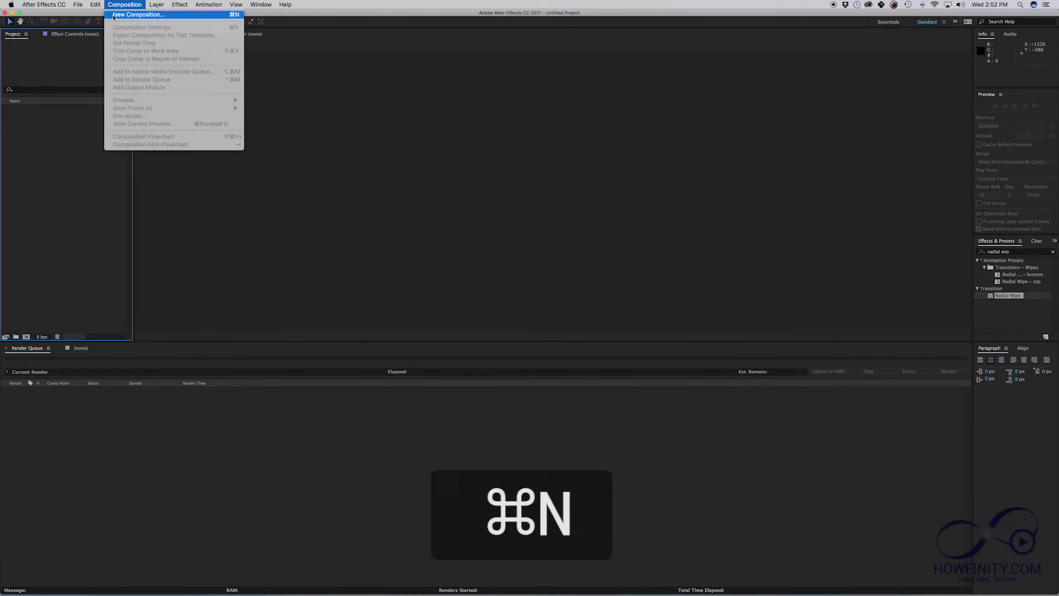
left_click(133, 15)
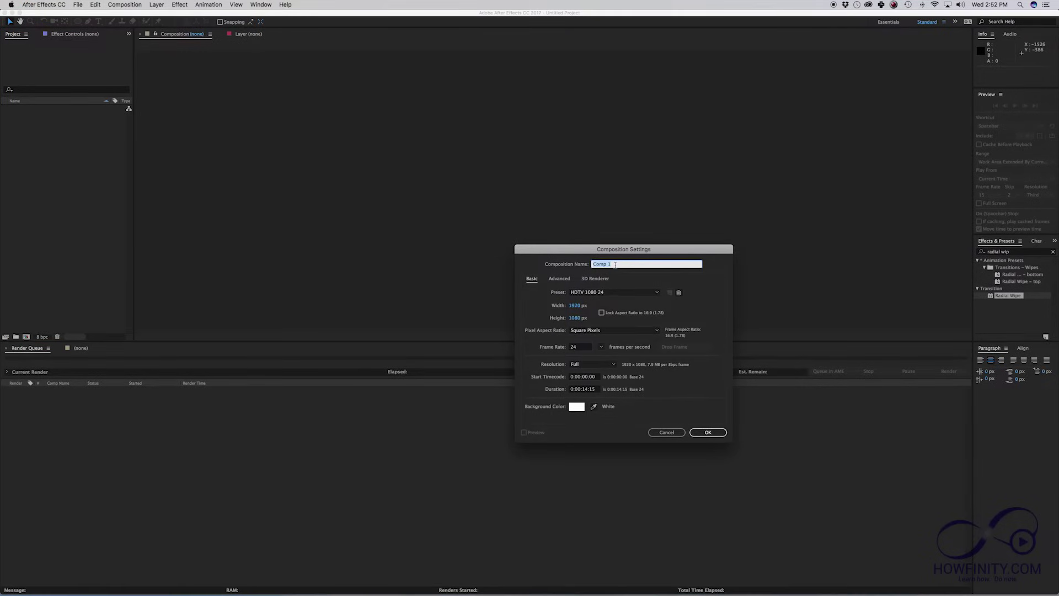
type("Circle")
key("Return")
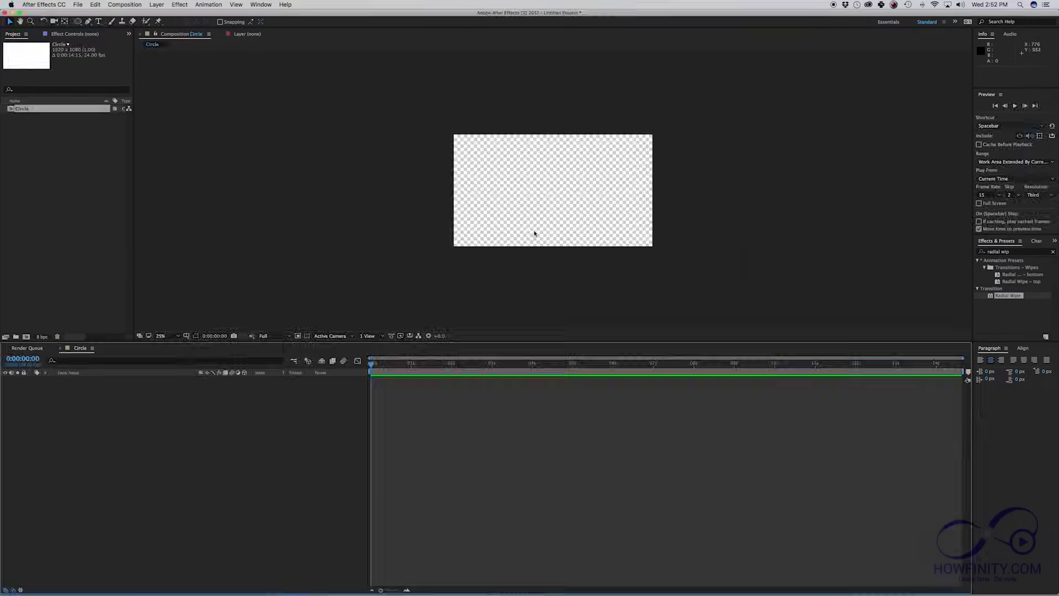
Step: Fit the frame in the viewer and draw a green-outlined circle near the centre
left_click(163, 335)
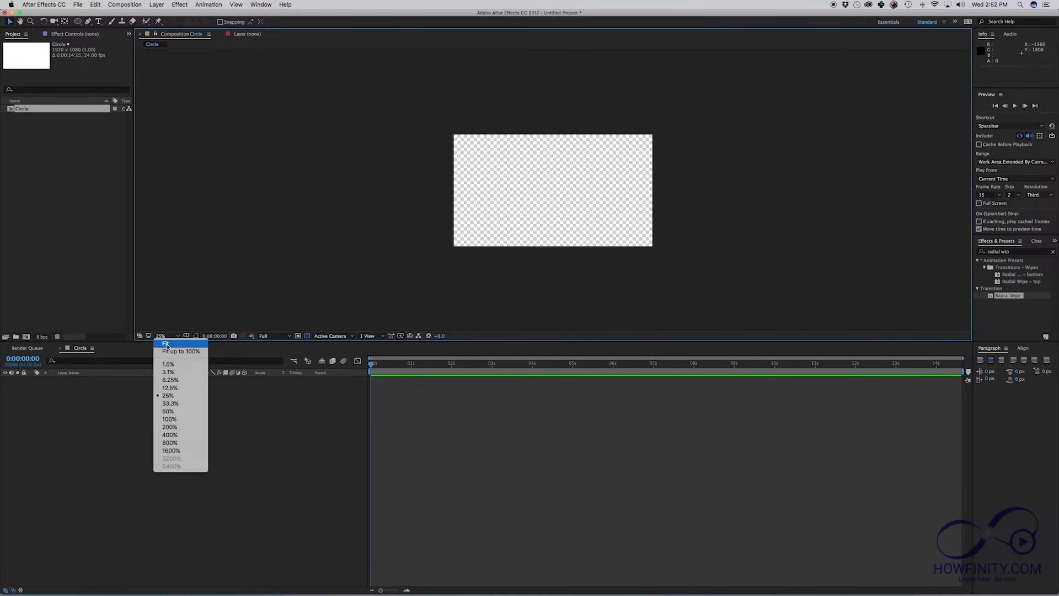
left_click(166, 344)
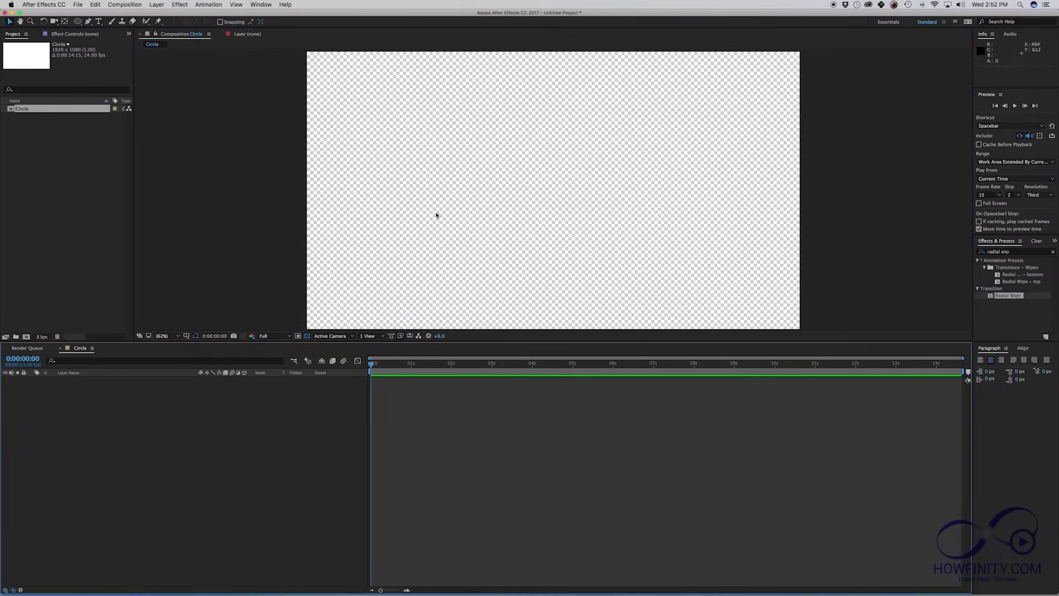
left_click(77, 23)
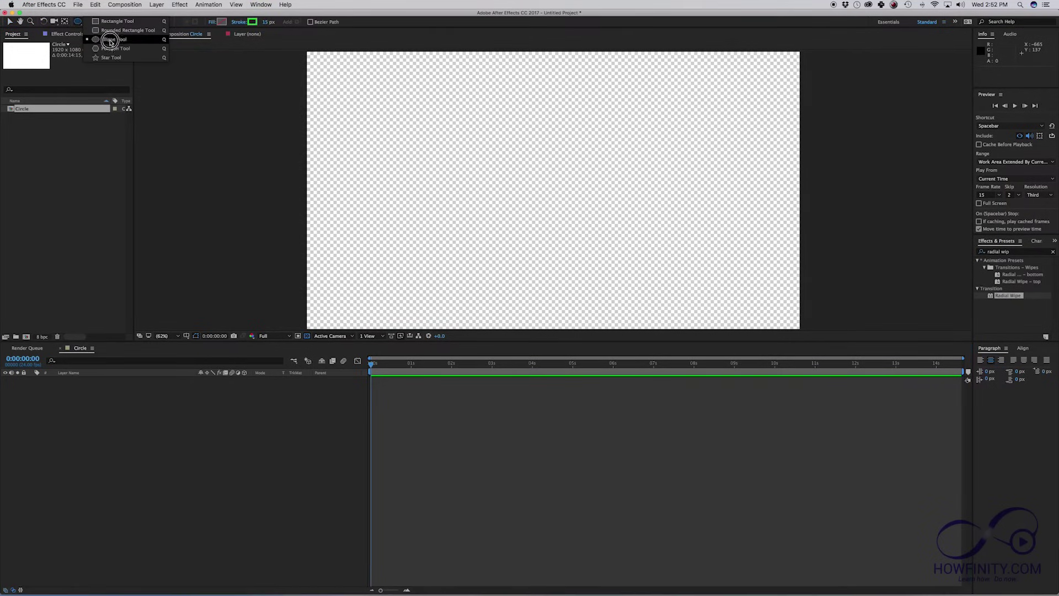
left_click(132, 41)
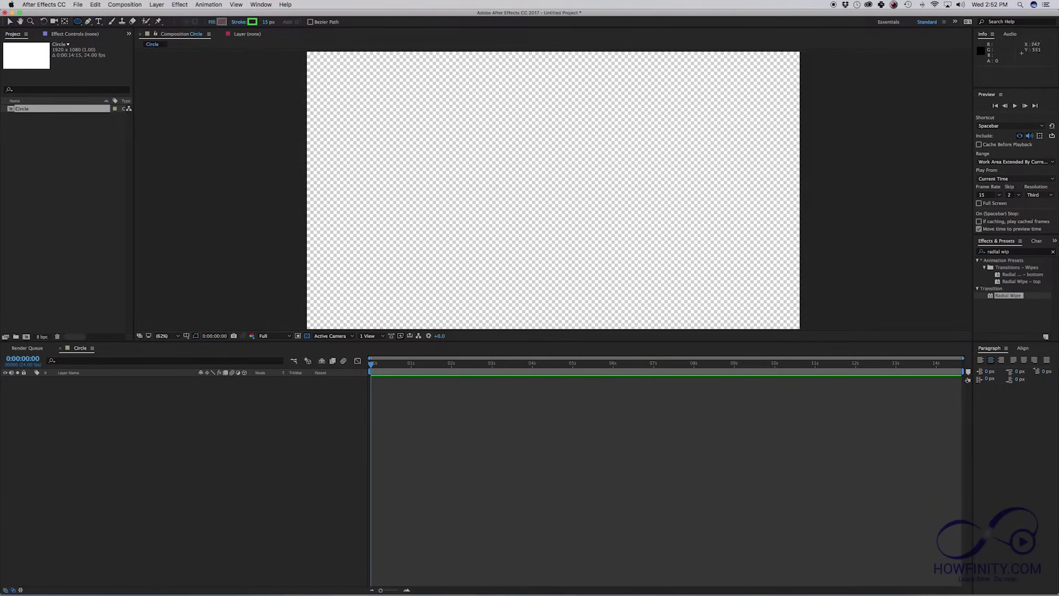
left_click_drag(492, 135, 634, 235)
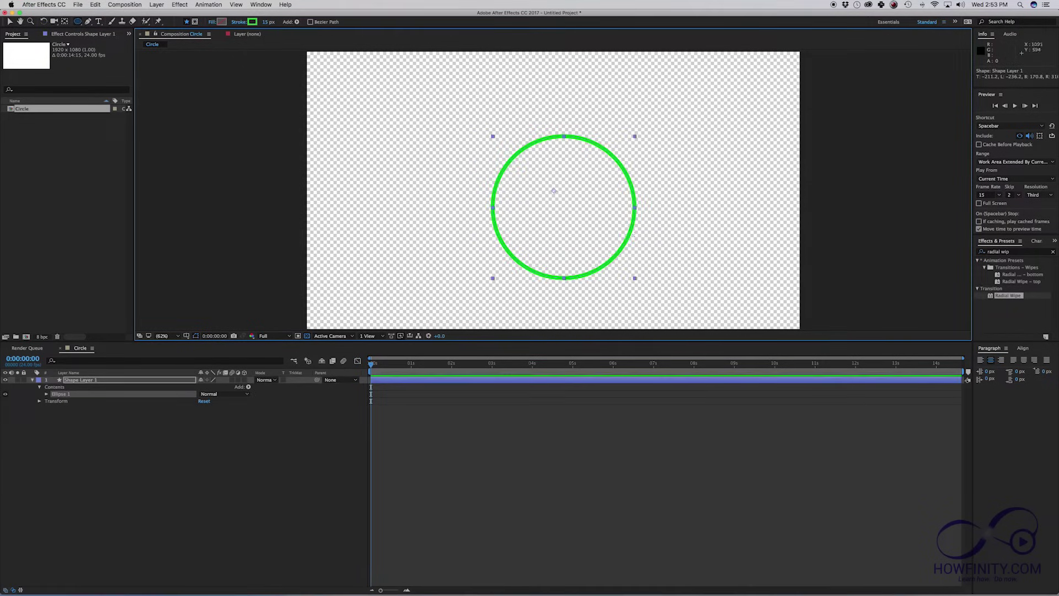
Step: Delete the extra upper-left ellipse, leaving only the centred circle on the shape layer
left_click_drag(349, 117, 556, 204)
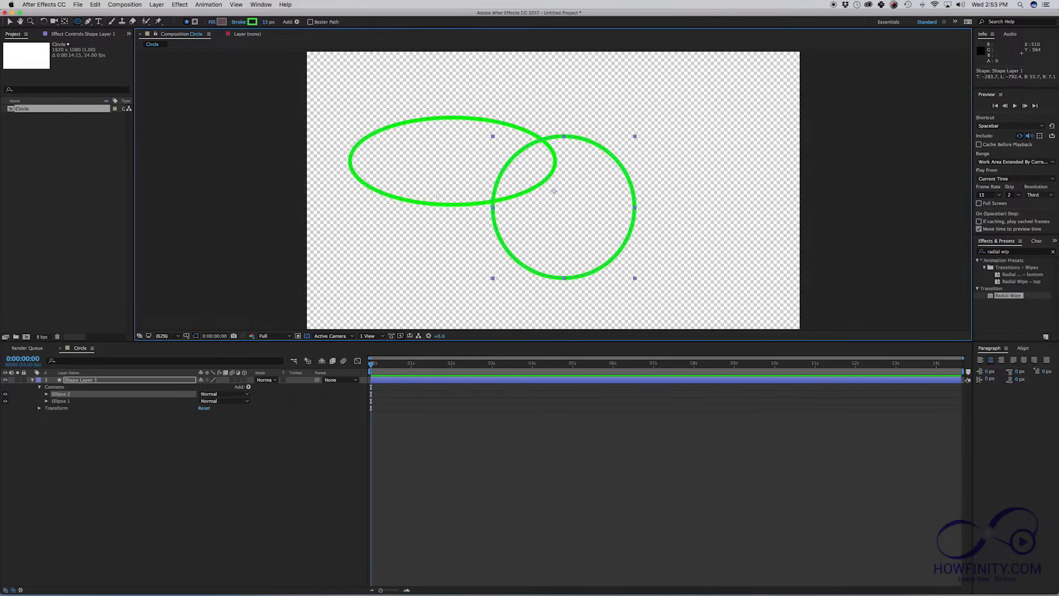
key("Delete")
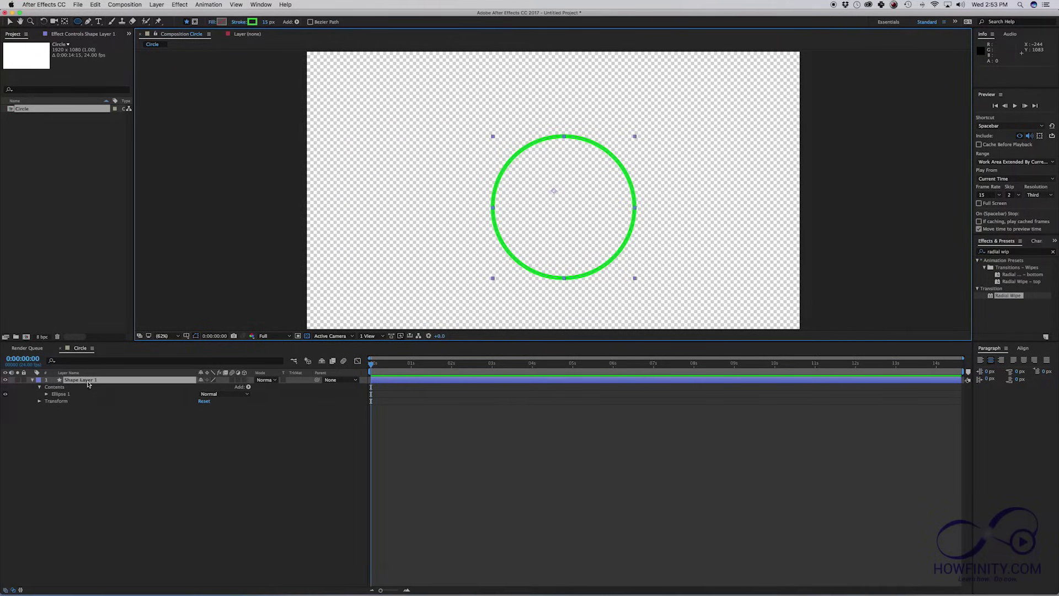
left_click(88, 382)
Step: Rename Shape Layer 1 to 'circle', nudge the circle up and left, and open Fill Options
key("Return")
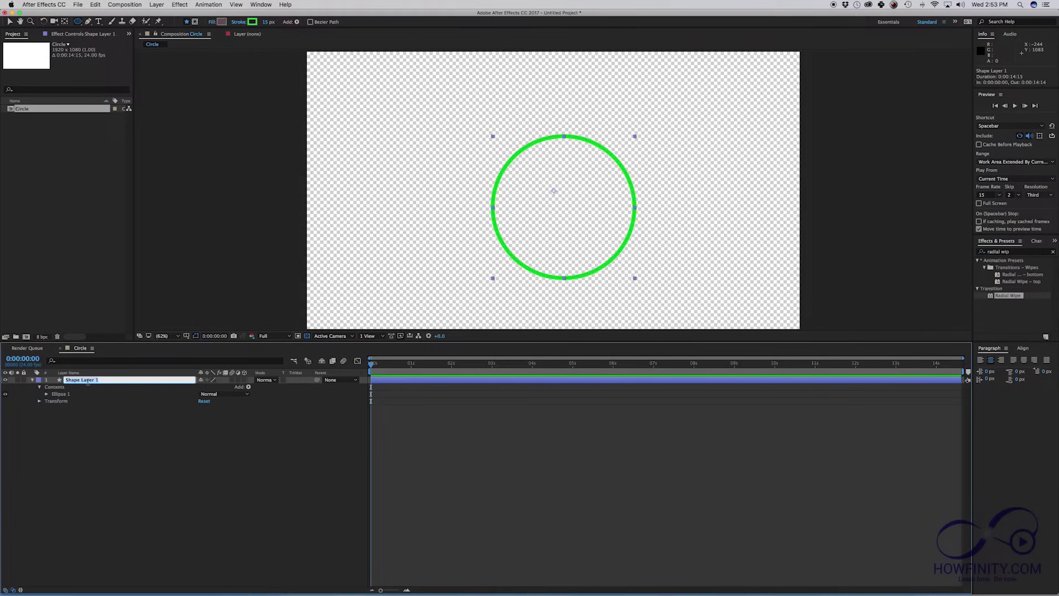
type("circle")
key("Return")
key("v")
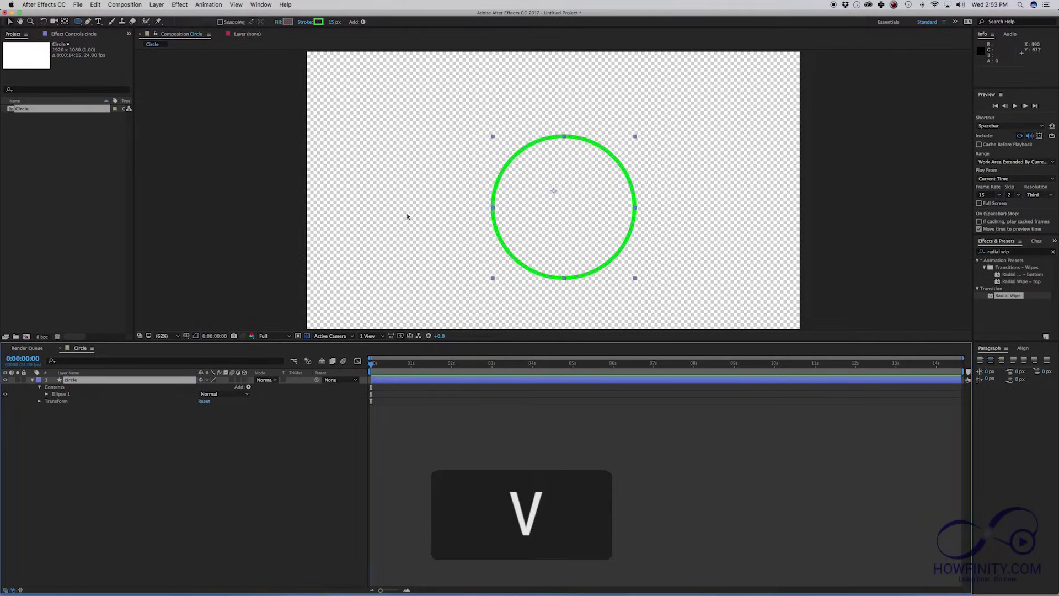
left_click_drag(547, 216, 539, 191)
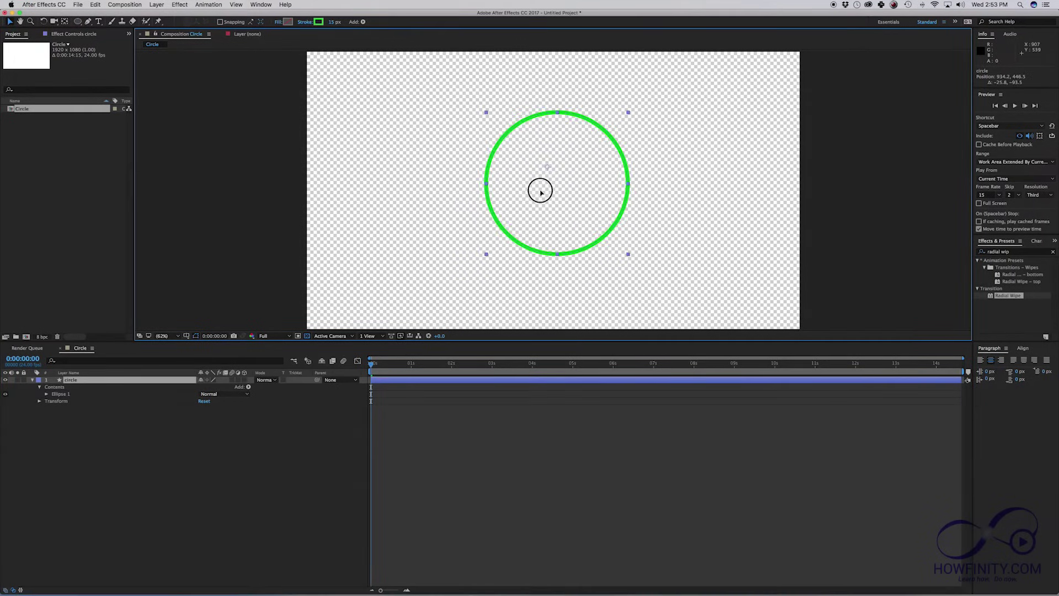
left_click_drag(540, 191, 537, 190)
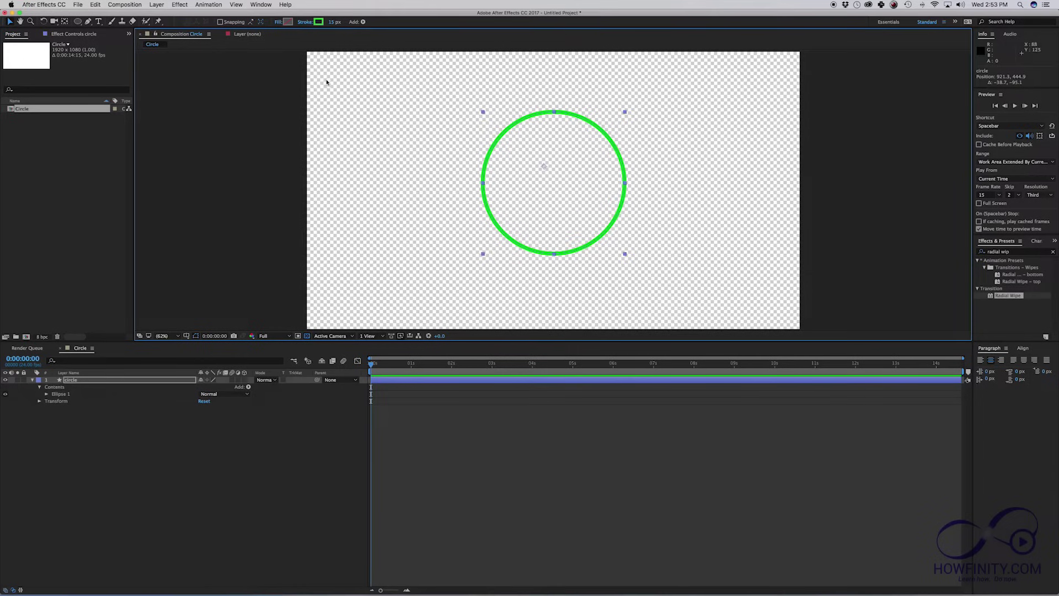
left_click(276, 22)
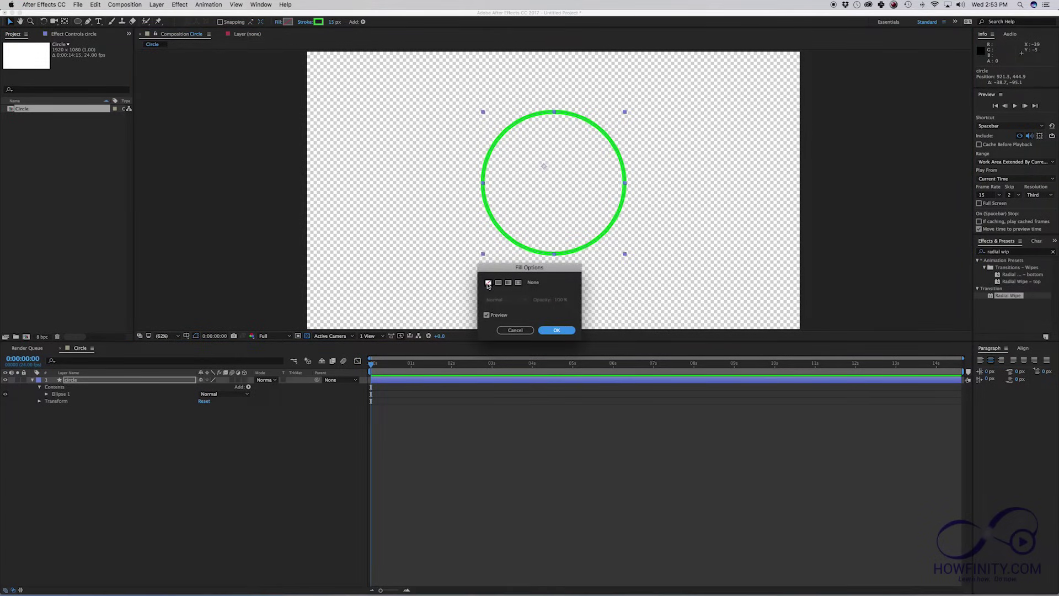
Step: Set the circle's fill to None, leaving the fill colour unchanged
left_click(488, 283)
left_click(497, 283)
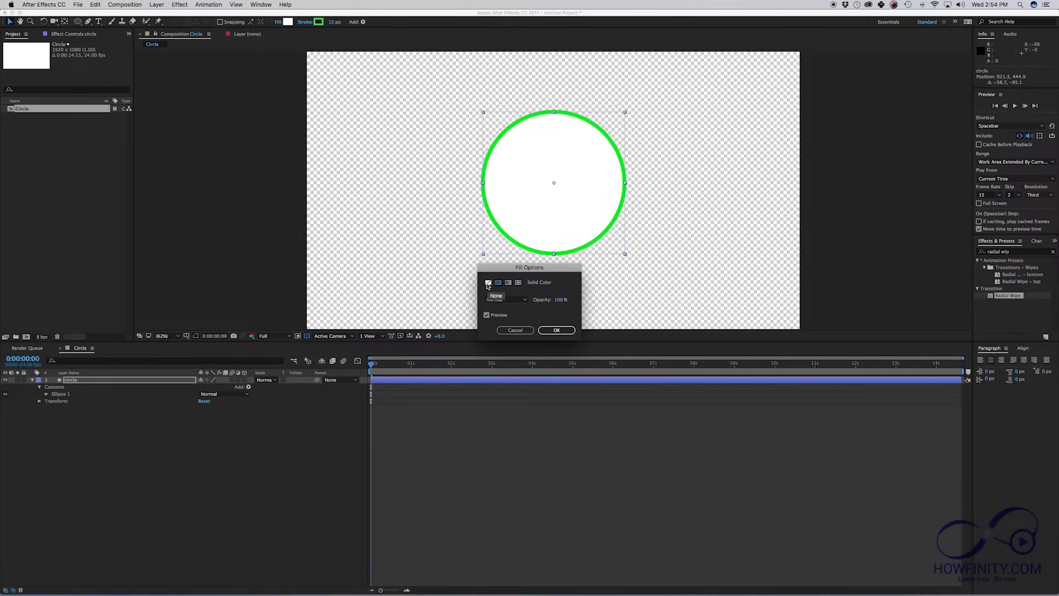
left_click(488, 283)
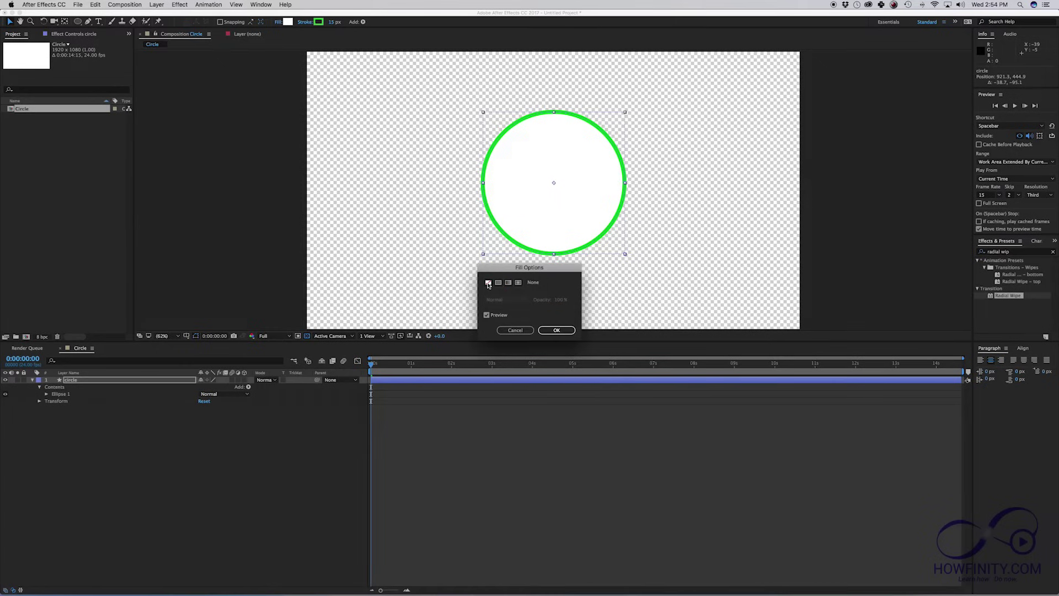
left_click(556, 330)
left_click(288, 23)
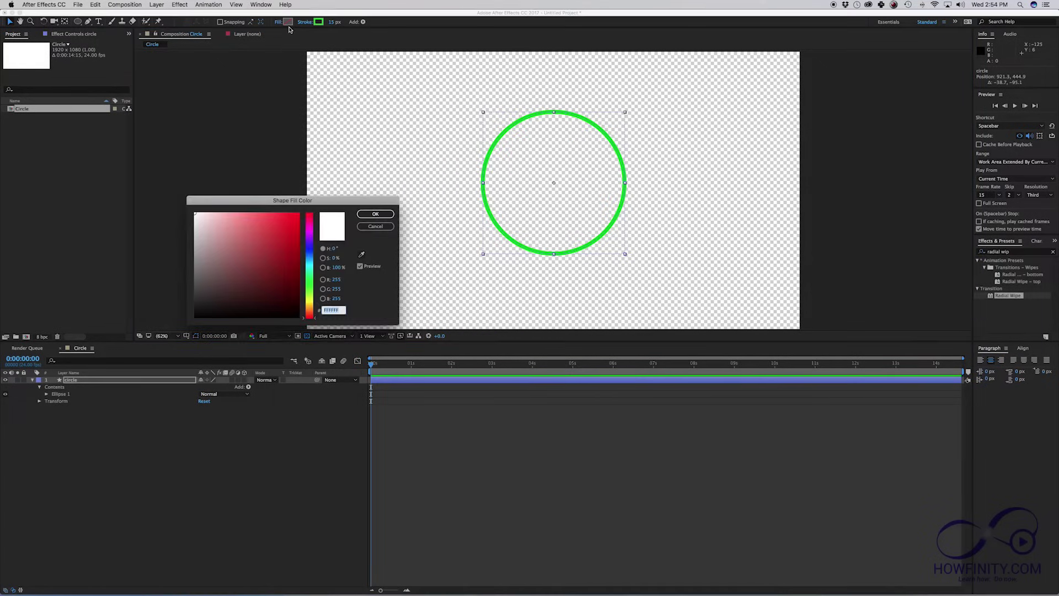
left_click(375, 226)
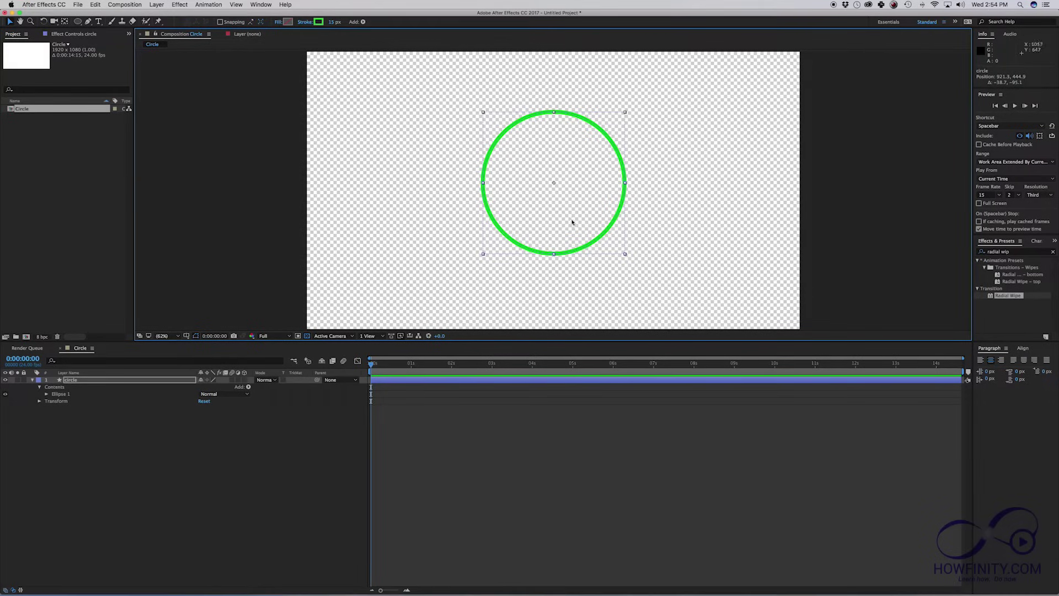
Step: Give the circle a 30 px red (FF0000) stroke
left_click(334, 22)
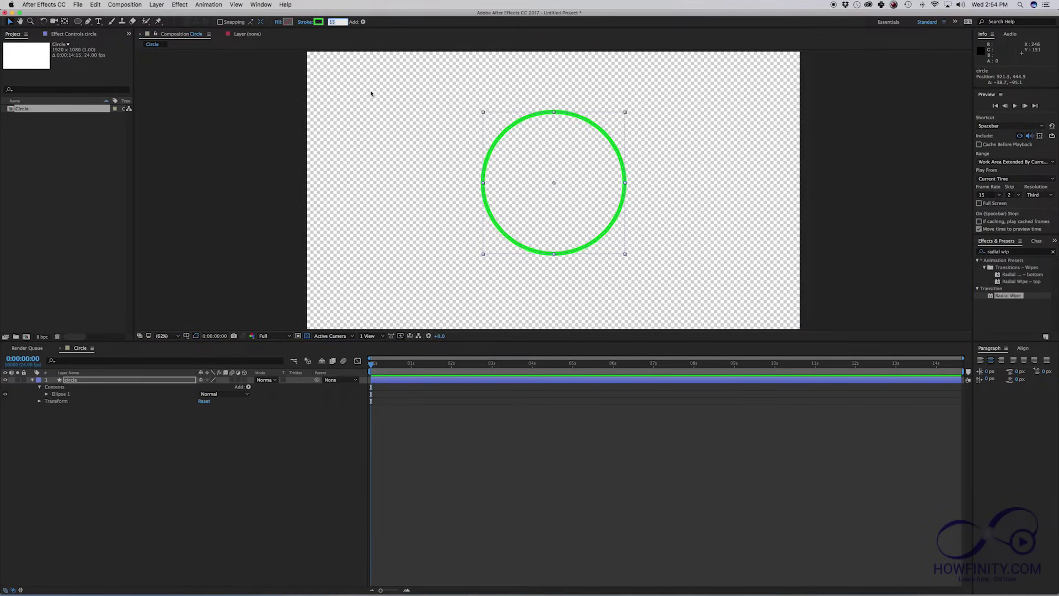
type("30")
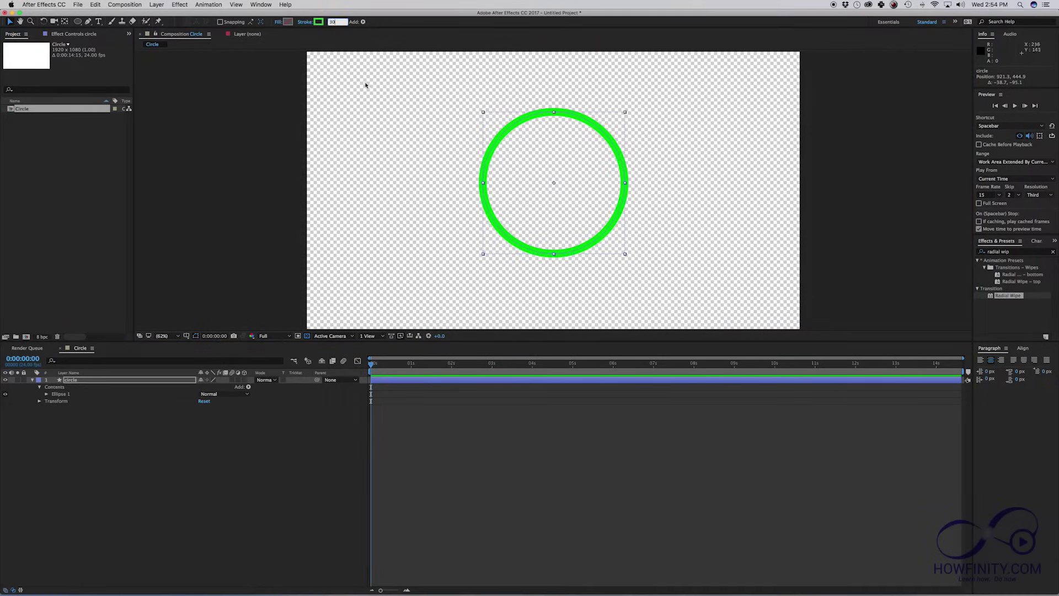
key("Return")
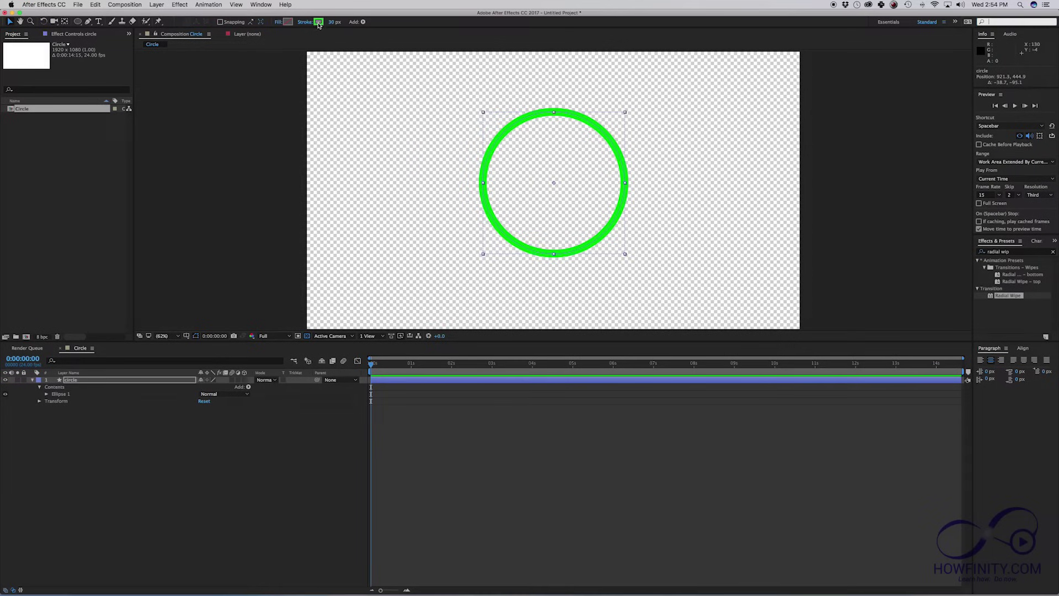
left_click(319, 22)
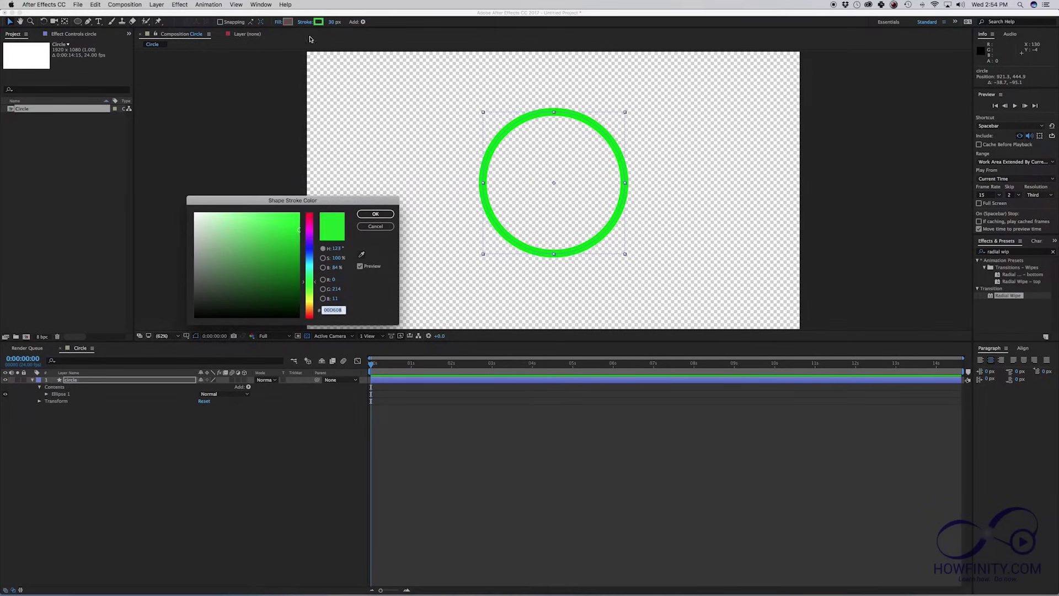
mouse_move(305, 234)
left_mouse_down()
mouse_move(308, 214)
mouse_move(298, 213)
left_mouse_up()
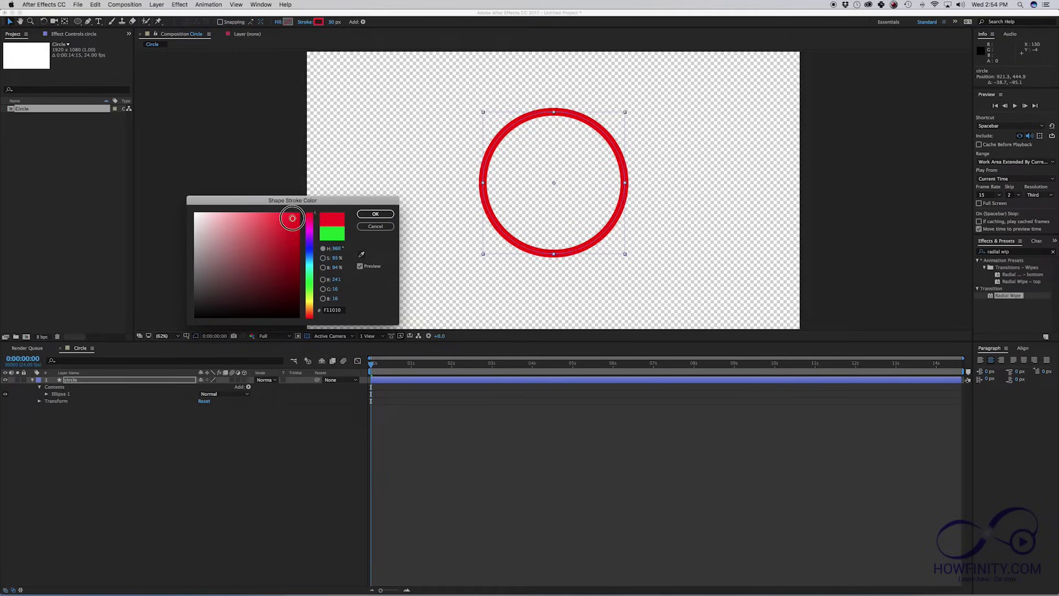
left_click(373, 215)
left_click(547, 217)
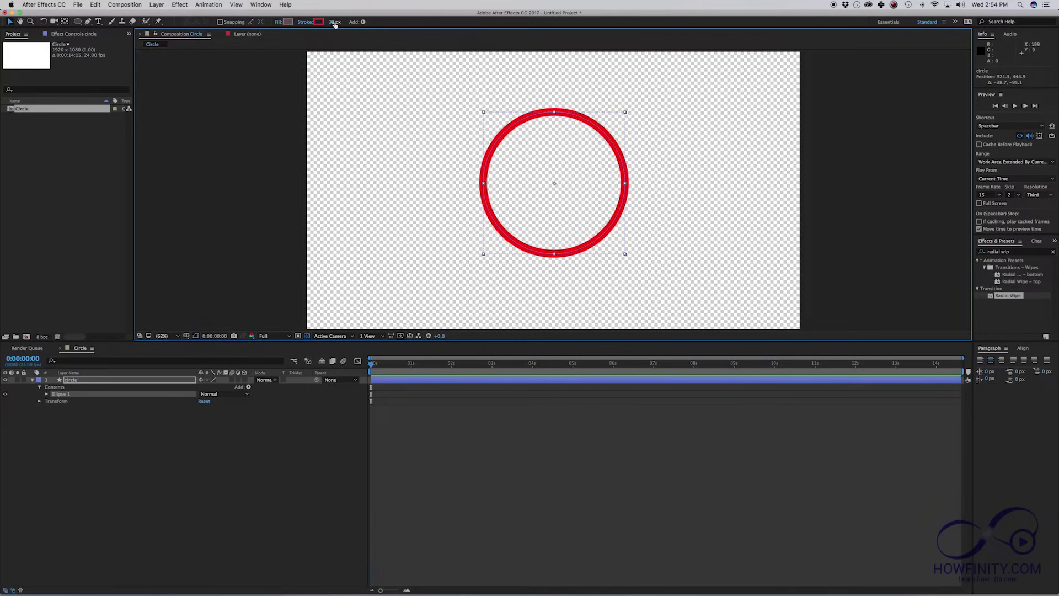
Step: Search Effects & Presets for 'radial wip' and apply Radial Wipe to the circle layer
left_click(95, 431)
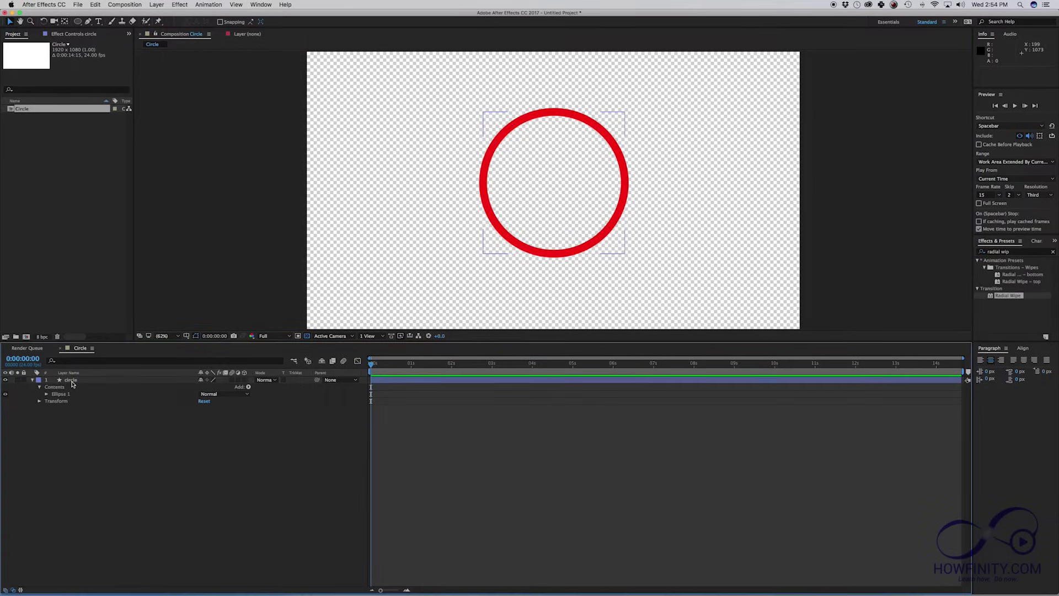
left_click(85, 380)
left_click(191, 439)
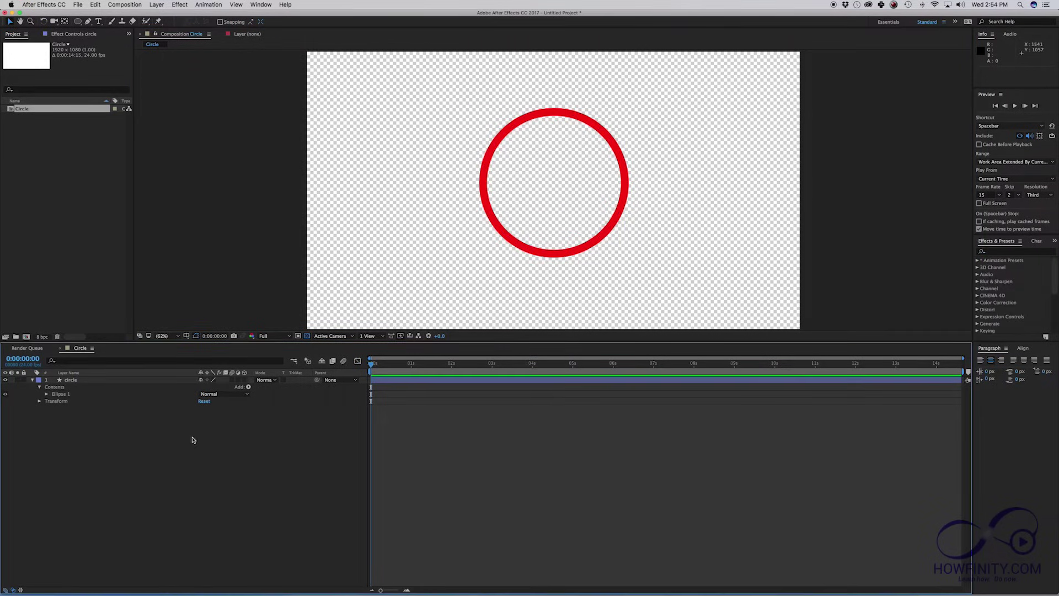
left_click(998, 251)
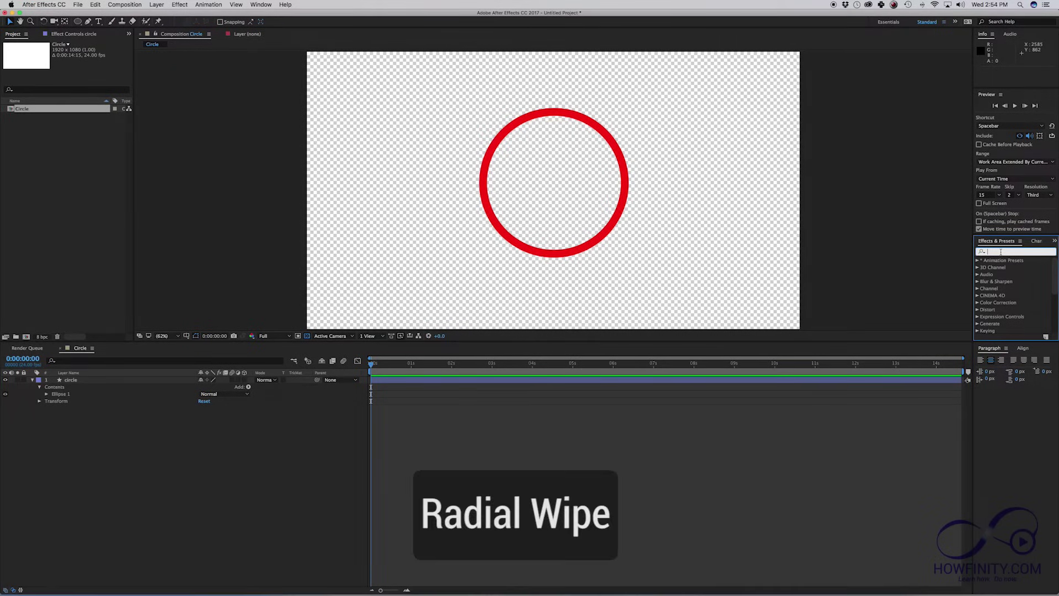
type("radial wip")
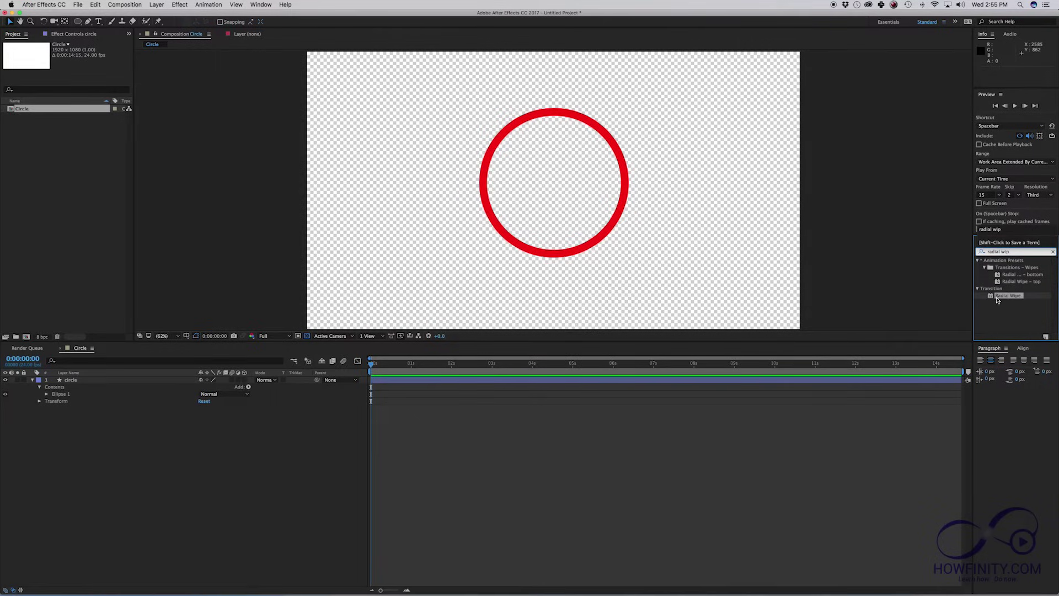
left_click_drag(992, 298, 66, 380)
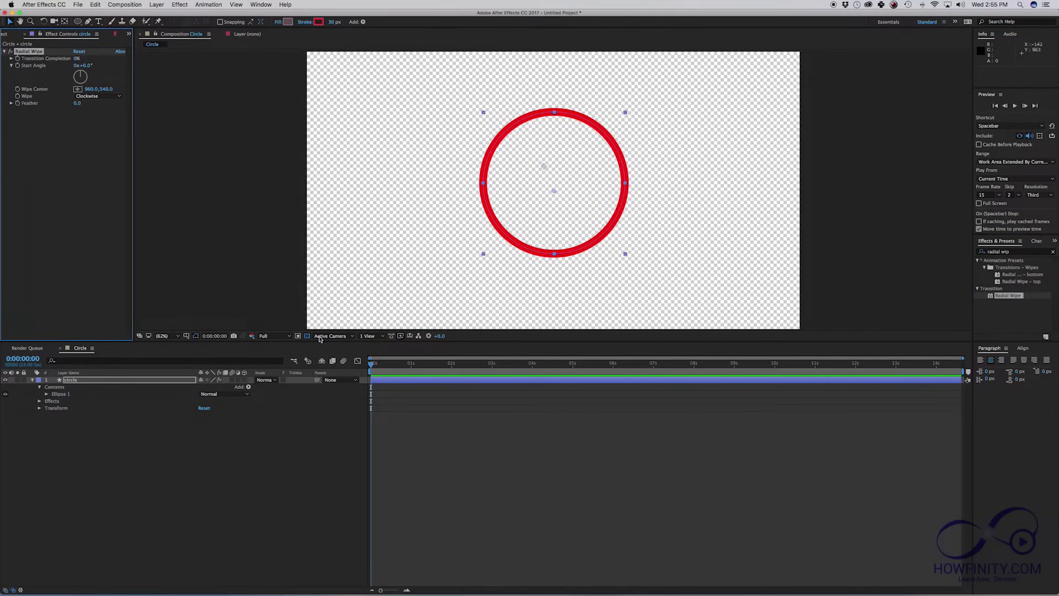
left_click(402, 421)
Step: Keyframe the circle's Radial Wipe Transition Completion at 100% at 0:00
left_click(387, 381)
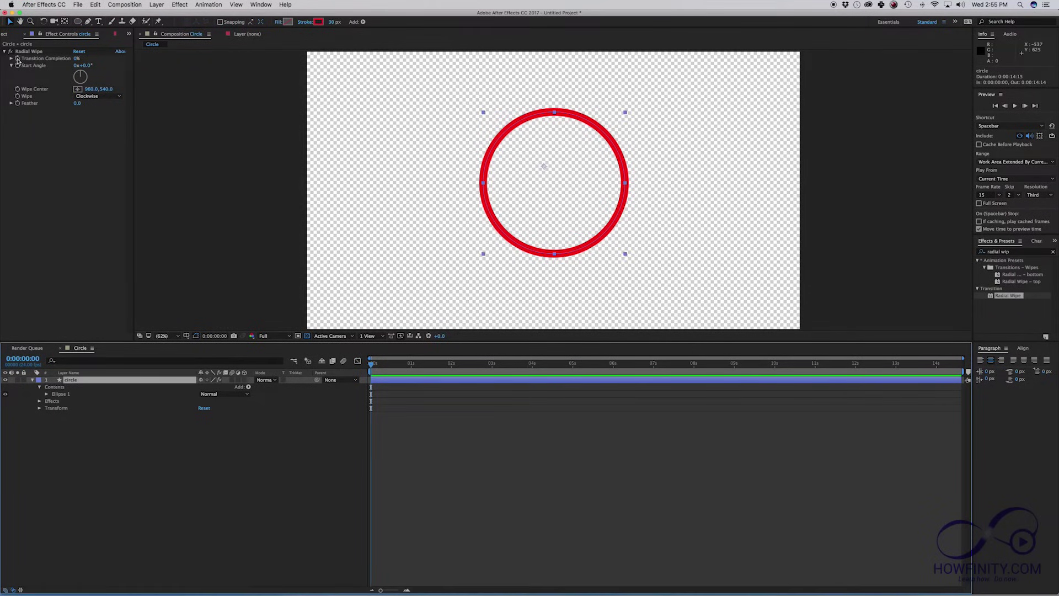
left_click(18, 62)
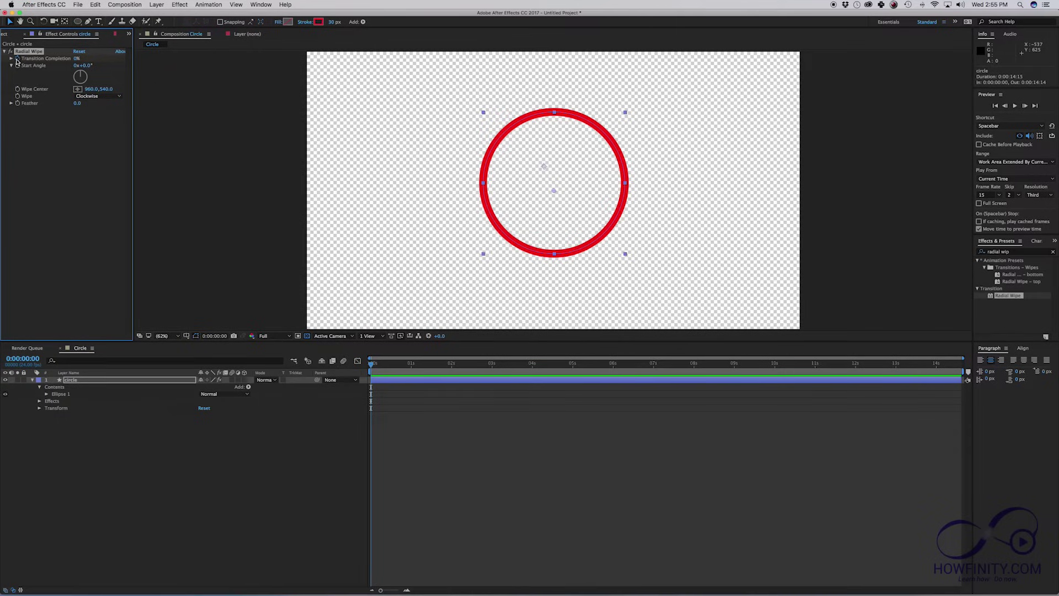
left_click(17, 61)
left_click(76, 59)
type("100")
key("Return")
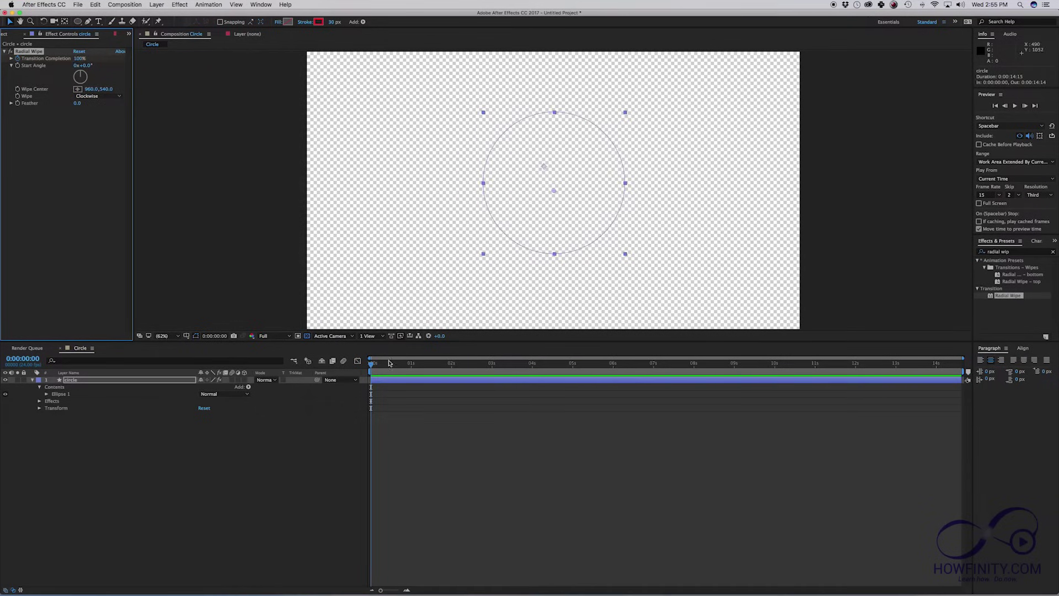
Step: Add a 0% Transition Completion keyframe at 1:00, then return to the start
left_click_drag(389, 361, 412, 363)
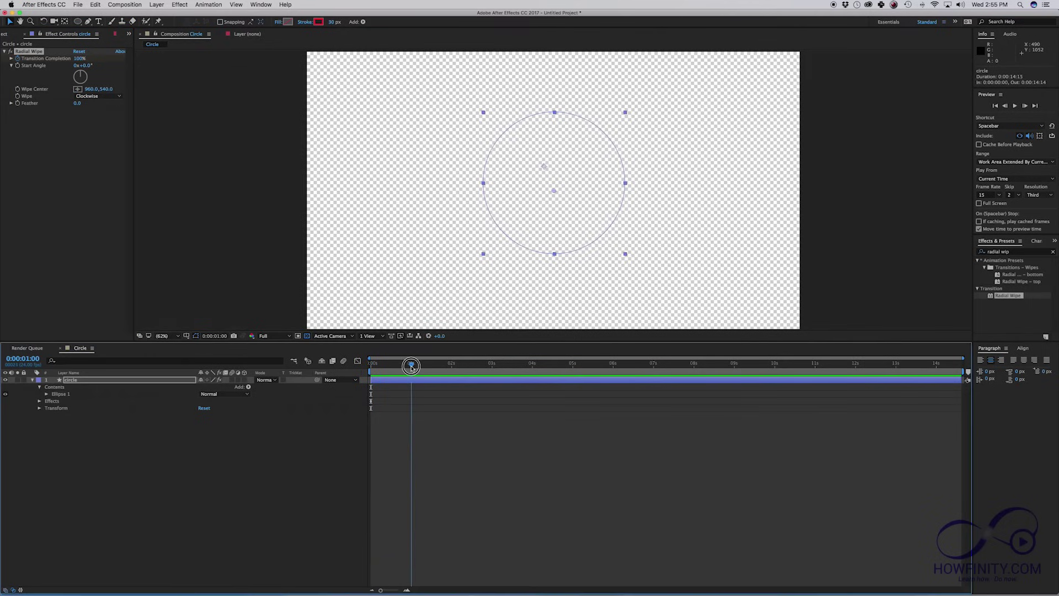
left_click(80, 58)
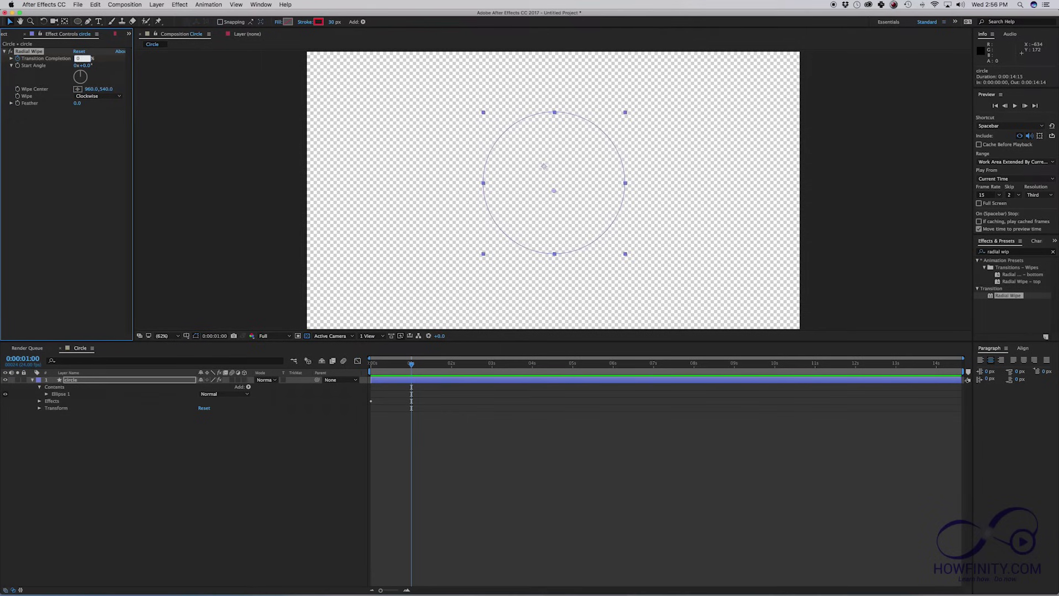
key("Return")
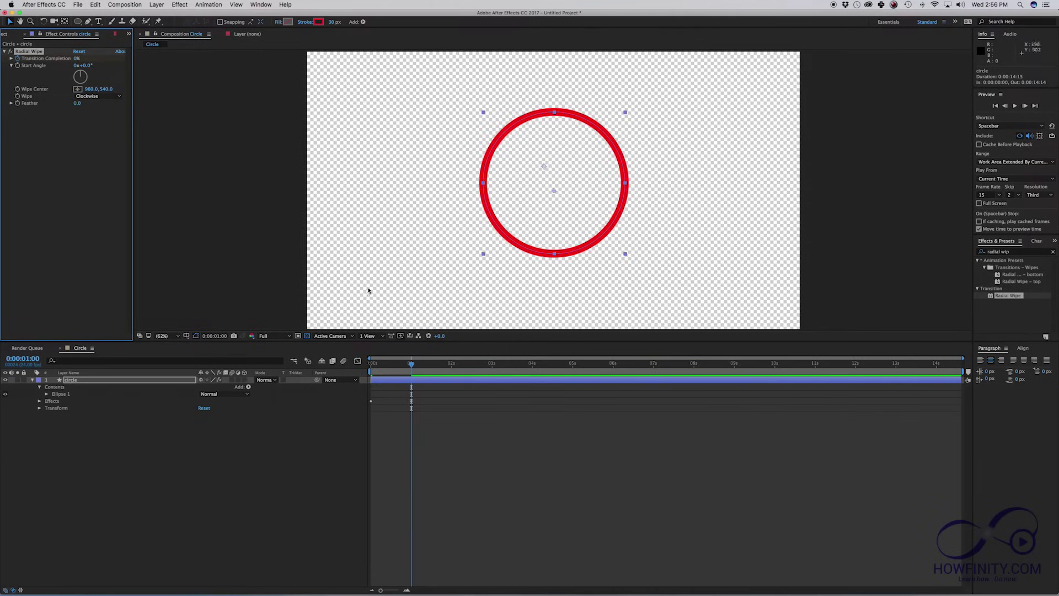
left_click_drag(407, 363, 371, 362)
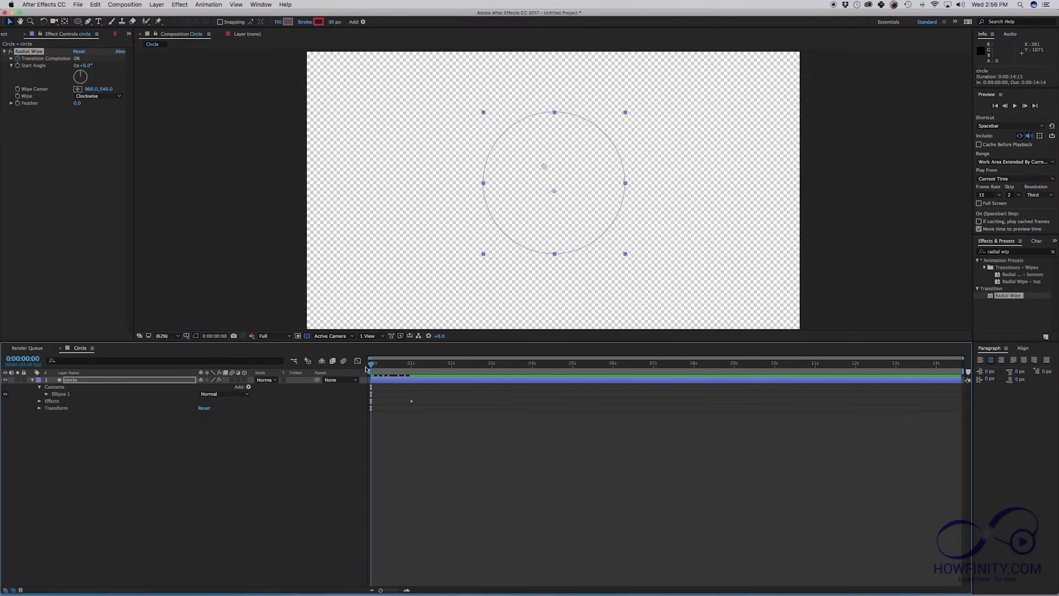
Step: Preview the red ring drawing on and scrub to a later frame
key("space")
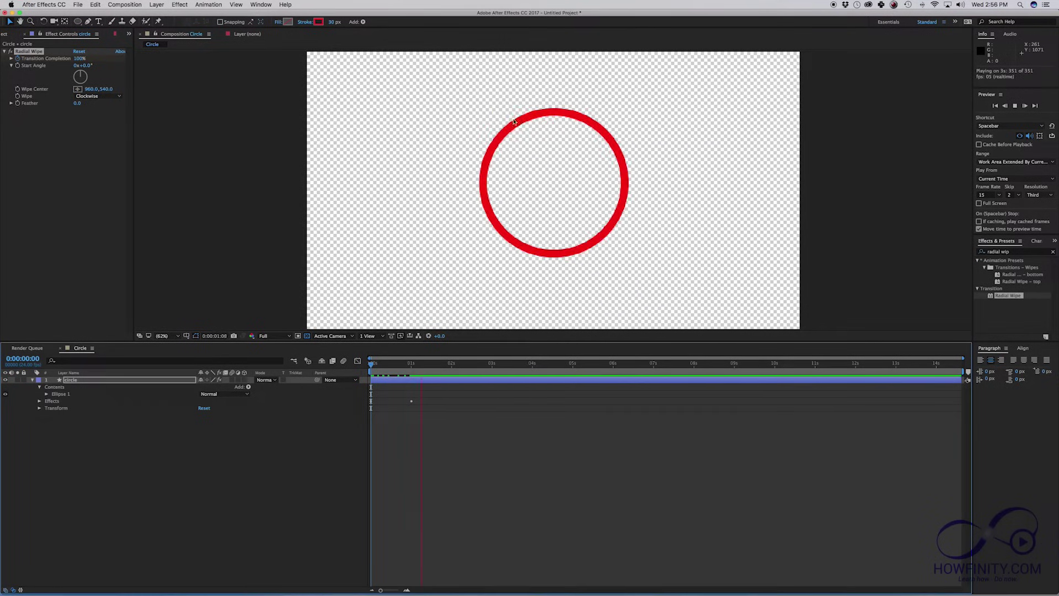
mouse_move(403, 364)
left_mouse_down()
mouse_move(411, 367)
mouse_move(395, 371)
left_mouse_up()
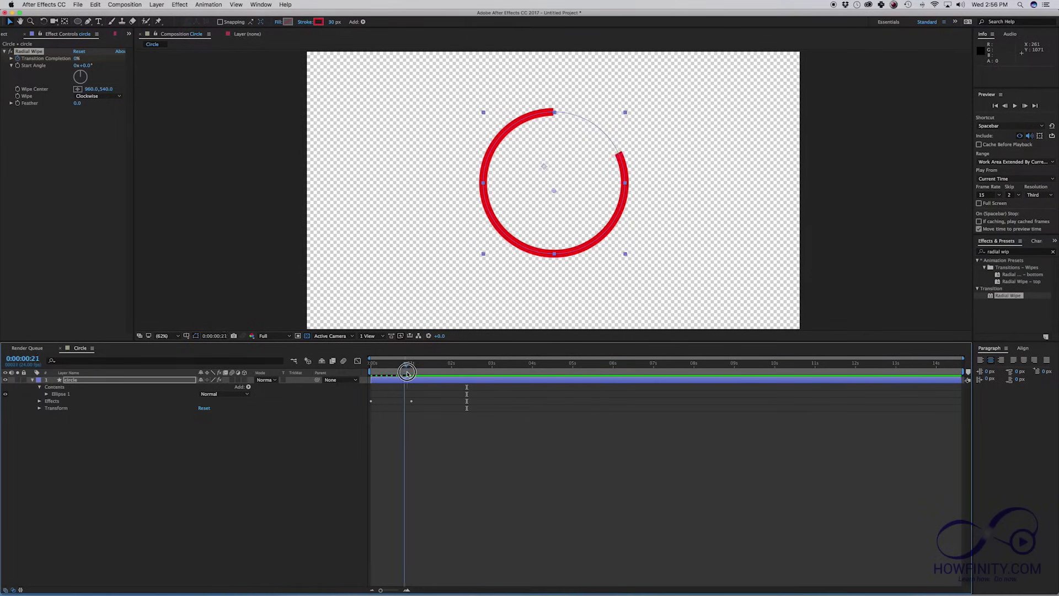
left_click_drag(395, 372, 408, 371)
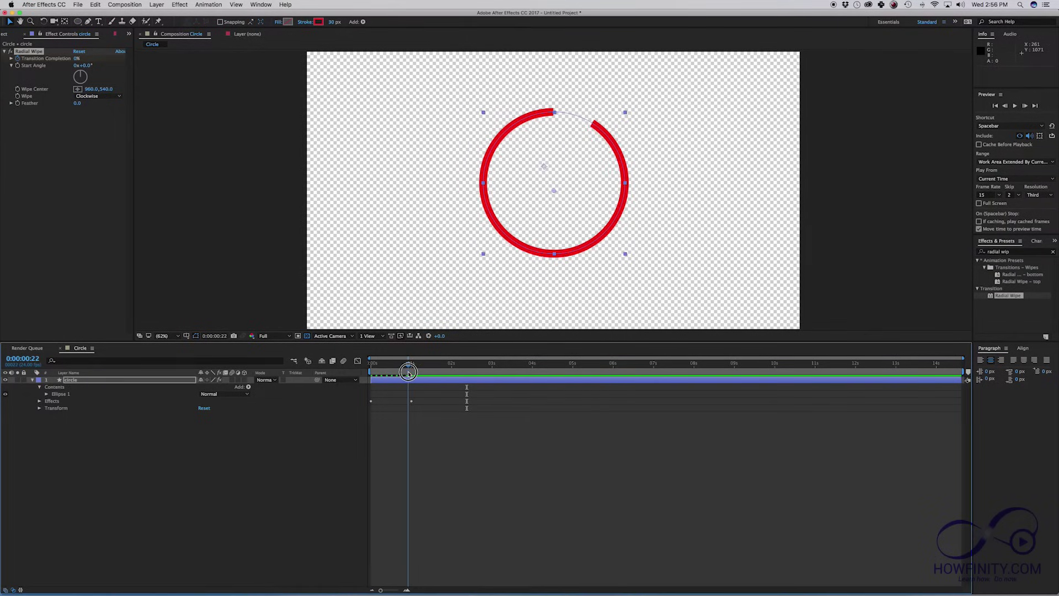
Step: Set the Radial Wipe direction to Counterclockwise in Effect Controls
left_click(86, 97)
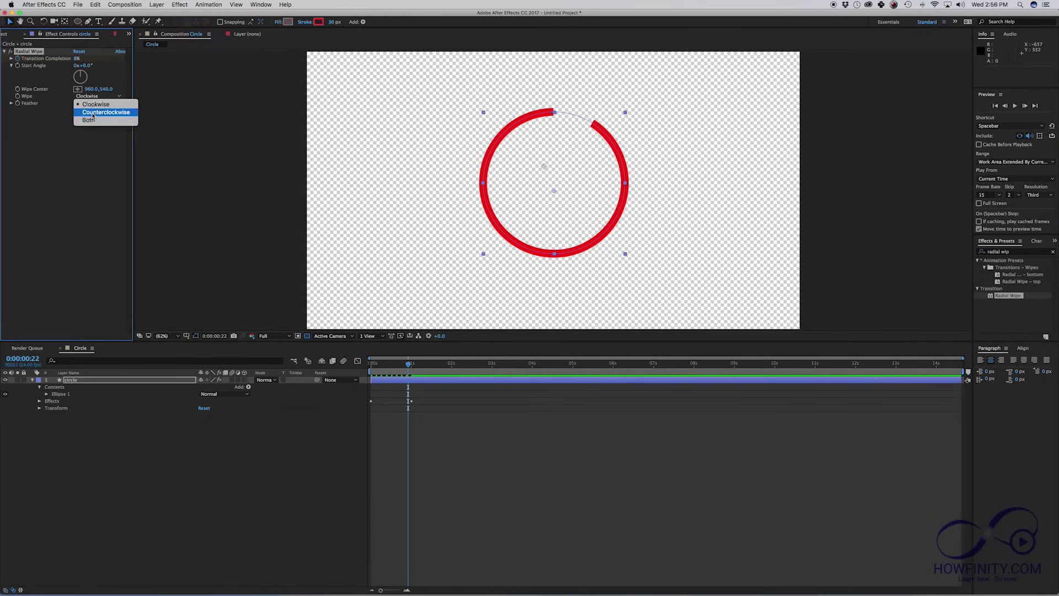
left_click(91, 113)
left_click_drag(400, 365, 392, 362)
left_click(96, 97)
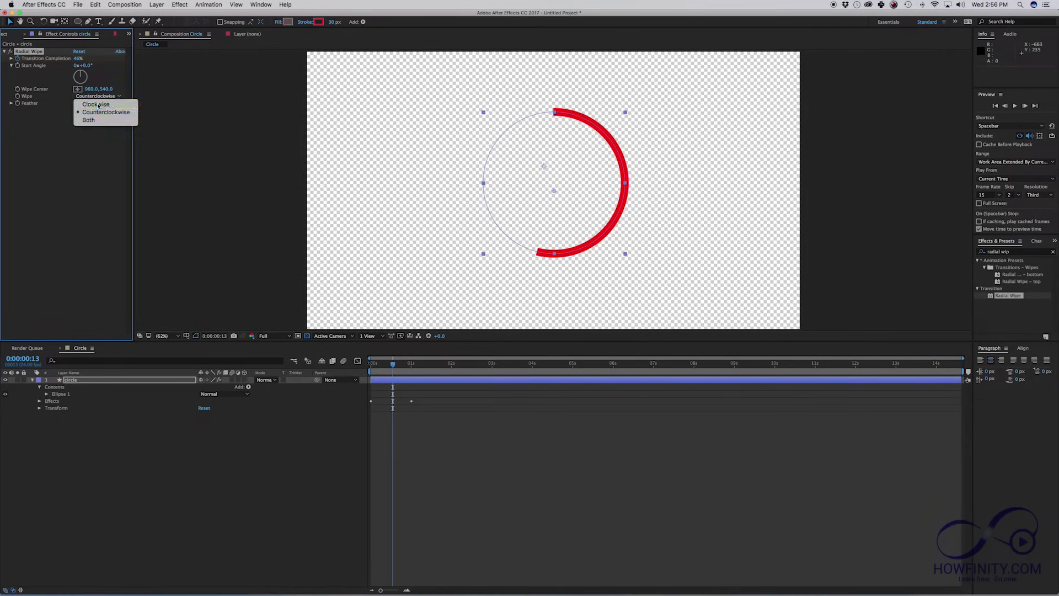
left_click(98, 106)
left_click(95, 96)
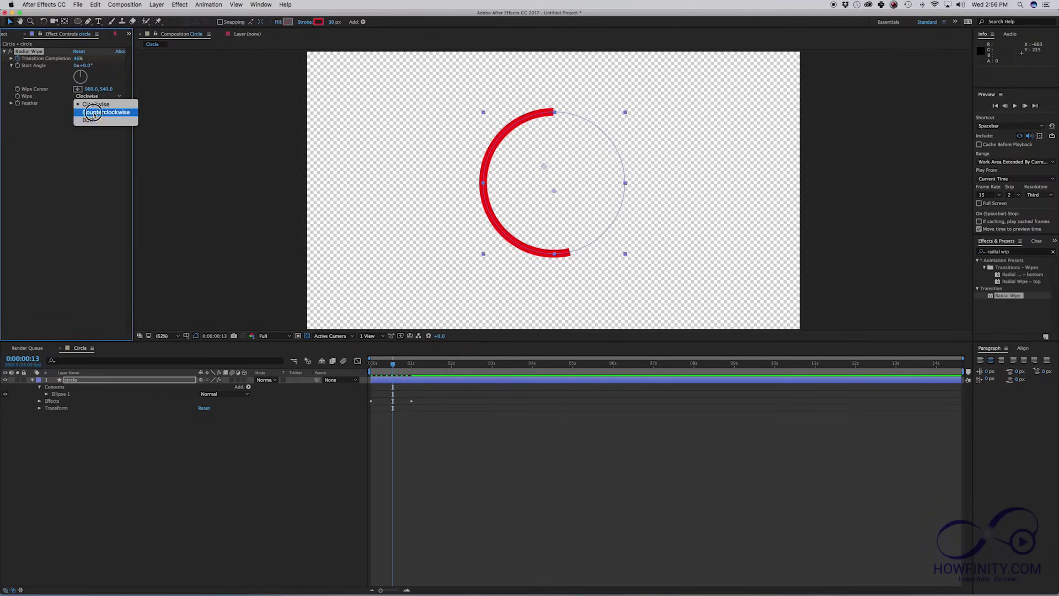
left_click(91, 111)
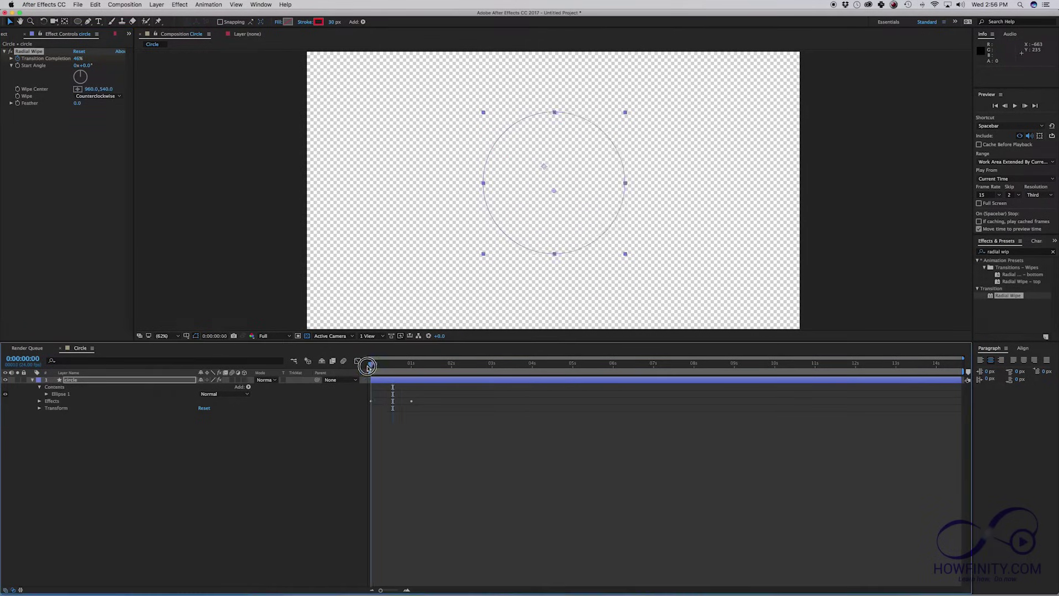
mouse_move(392, 363)
left_mouse_down()
mouse_move(413, 365)
mouse_move(367, 365)
mouse_move(422, 374)
left_mouse_up()
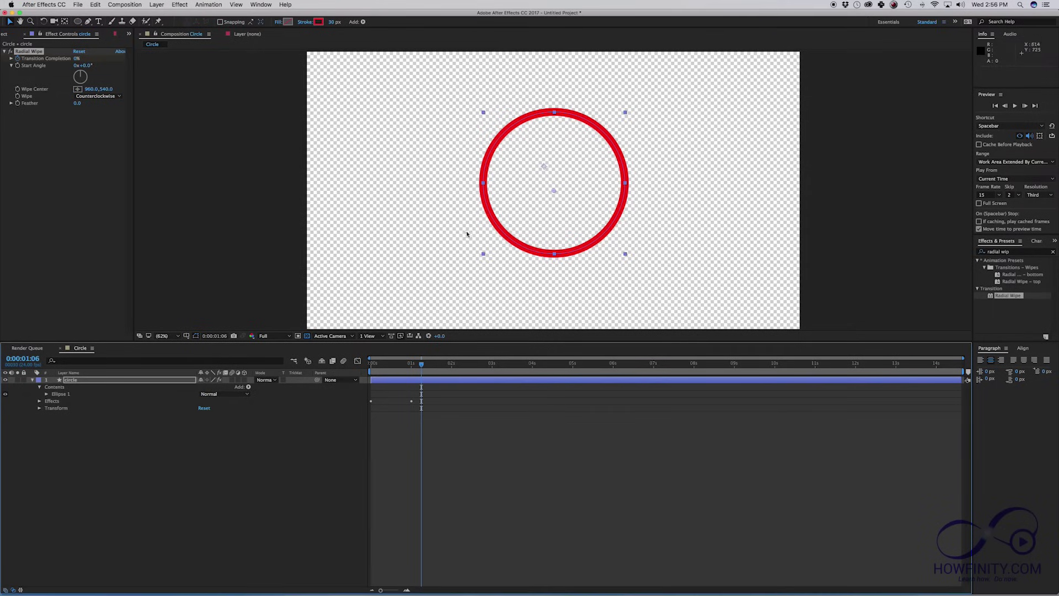
mouse_move(483, 255)
left_mouse_down()
mouse_move(474, 215)
mouse_move(485, 217)
left_mouse_up()
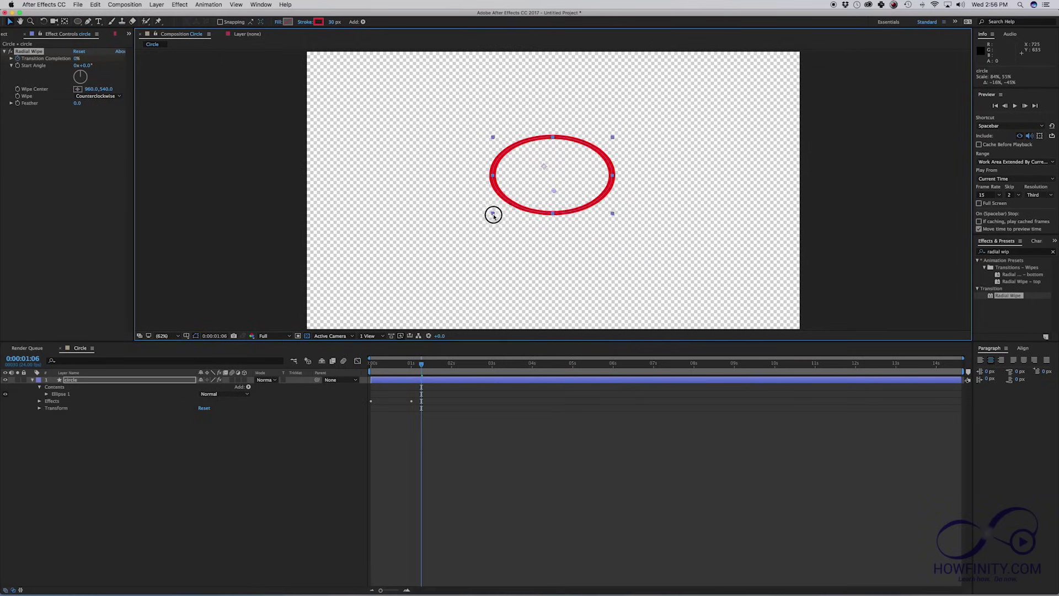
left_click_drag(485, 218, 492, 214)
mouse_move(418, 365)
left_mouse_down()
mouse_move(399, 367)
mouse_move(420, 367)
left_mouse_up()
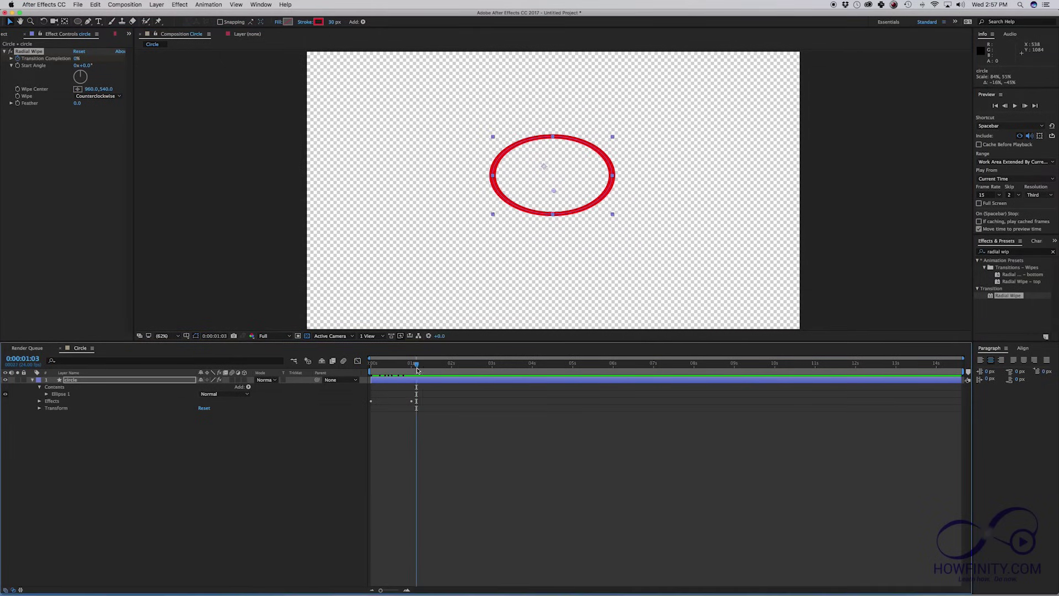
key("ctrl+z")
left_click_drag(406, 364, 392, 367)
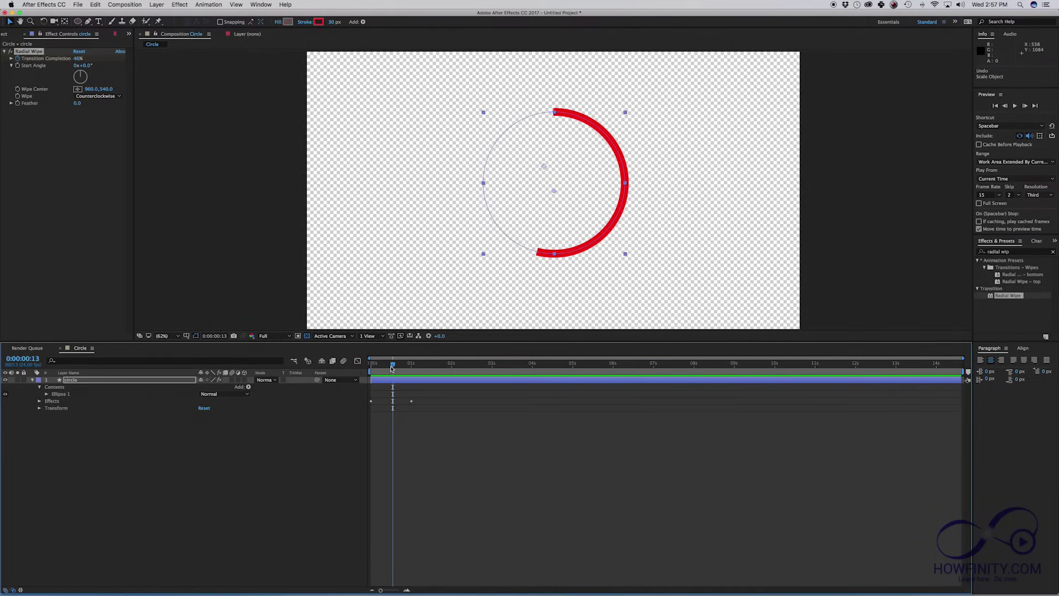
left_click(193, 469)
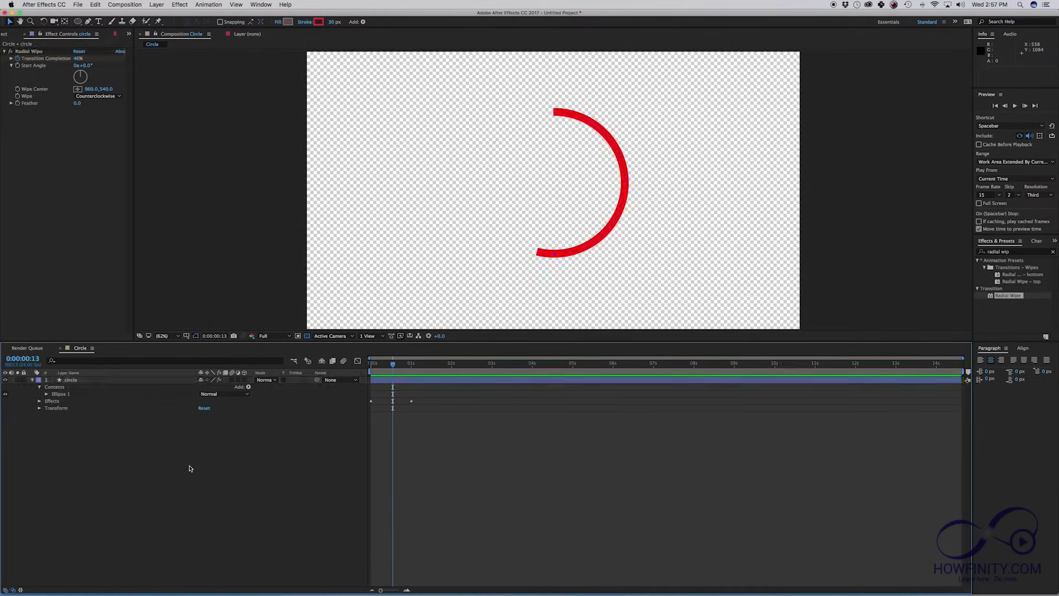
left_click(74, 379)
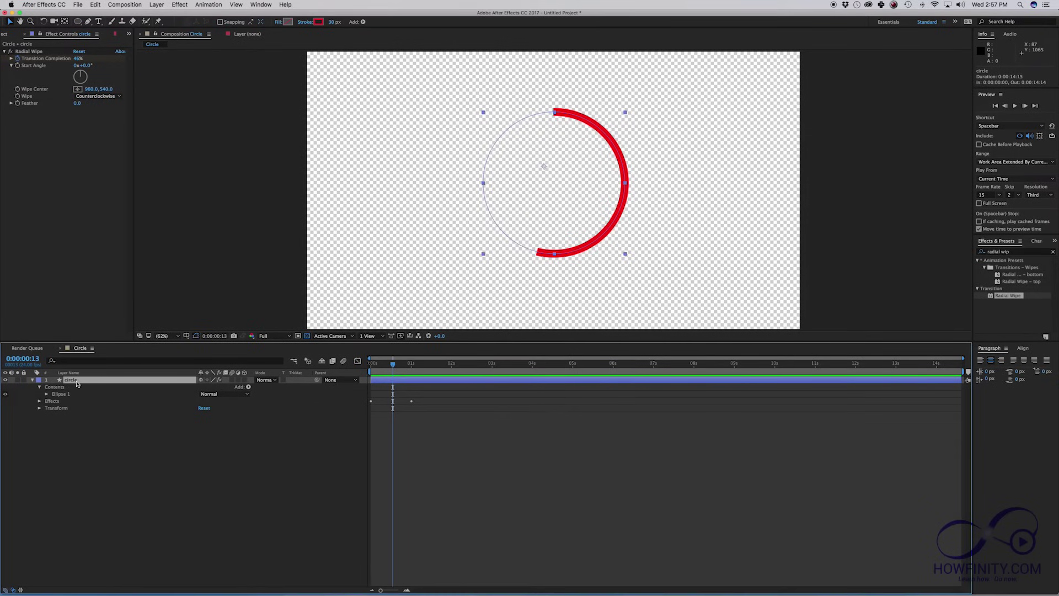
Step: Duplicate the circle layer as 'circle green' with a 15 px green stroke
key("ctrl+d")
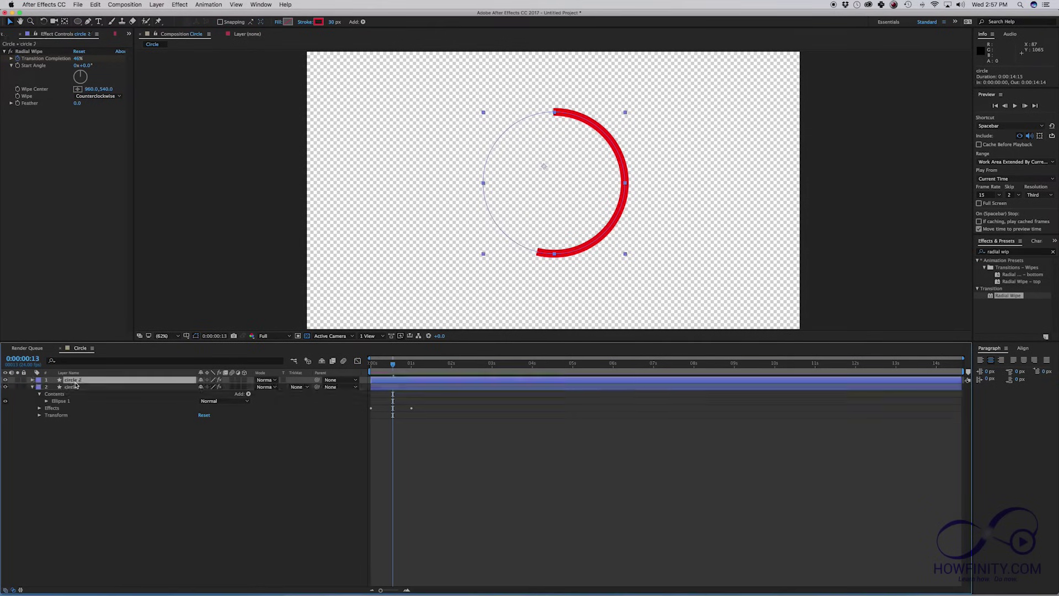
type("circle")
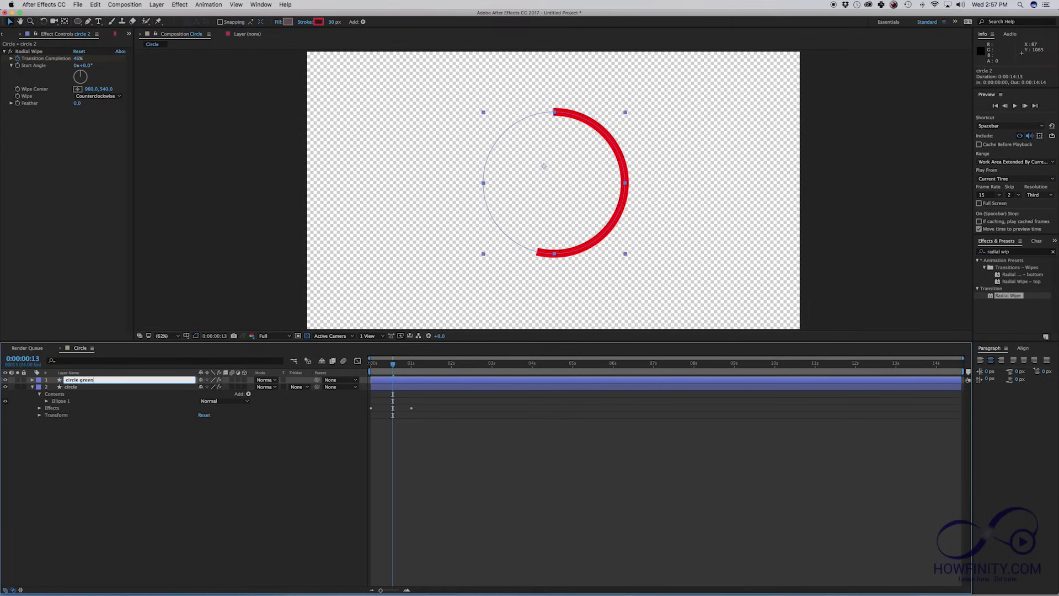
key("Return")
left_click(61, 383)
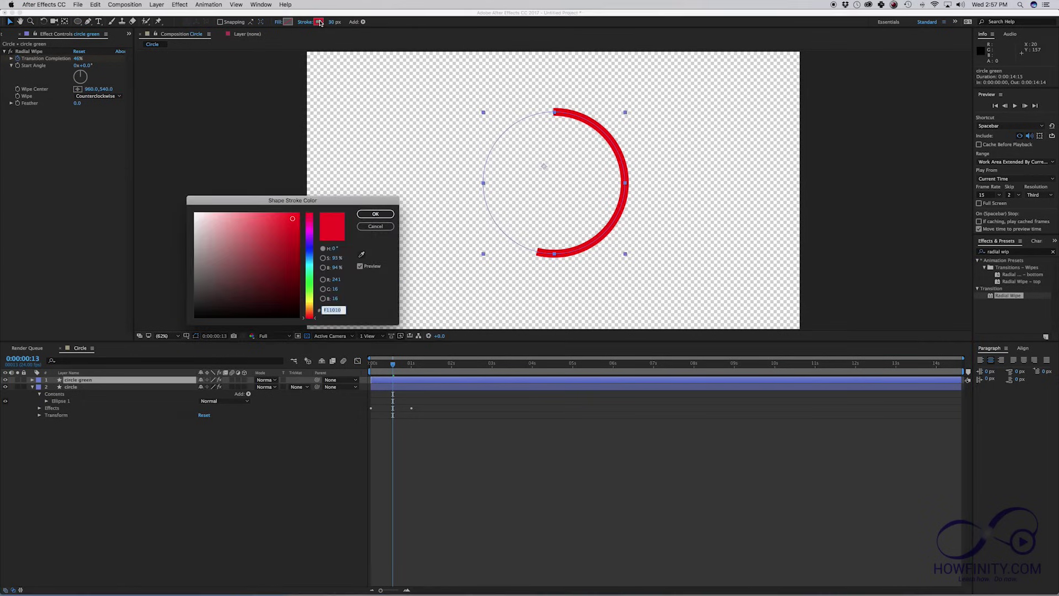
left_click_drag(304, 274, 307, 282)
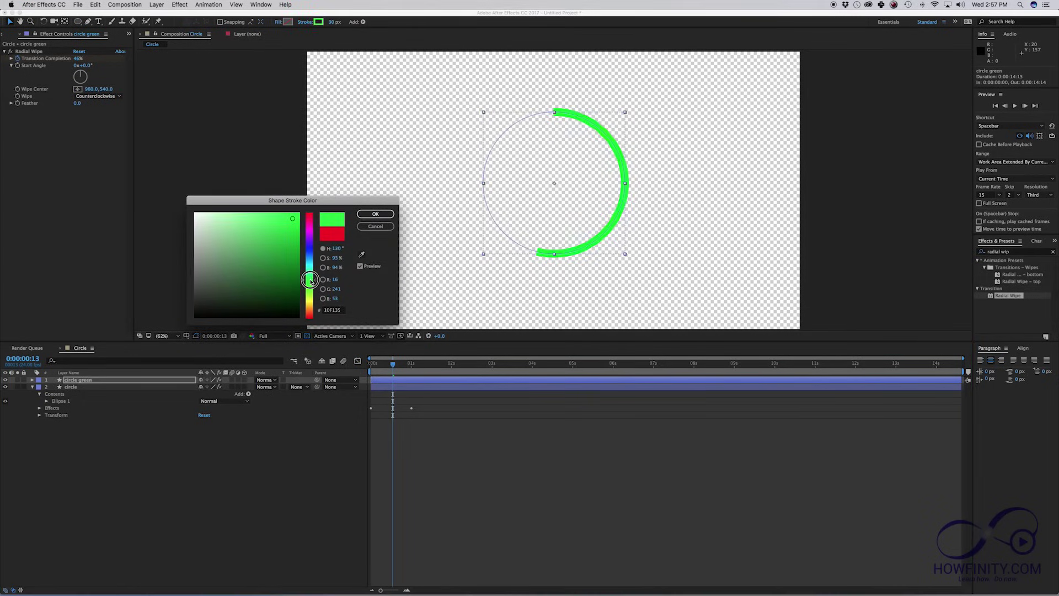
left_click(374, 215)
left_click(333, 23)
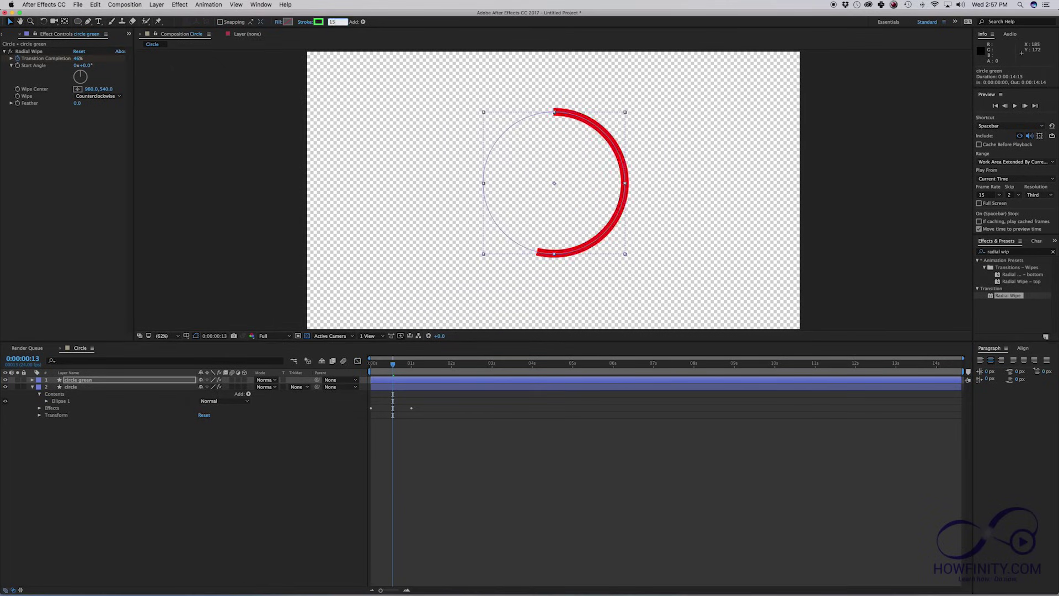
type("15")
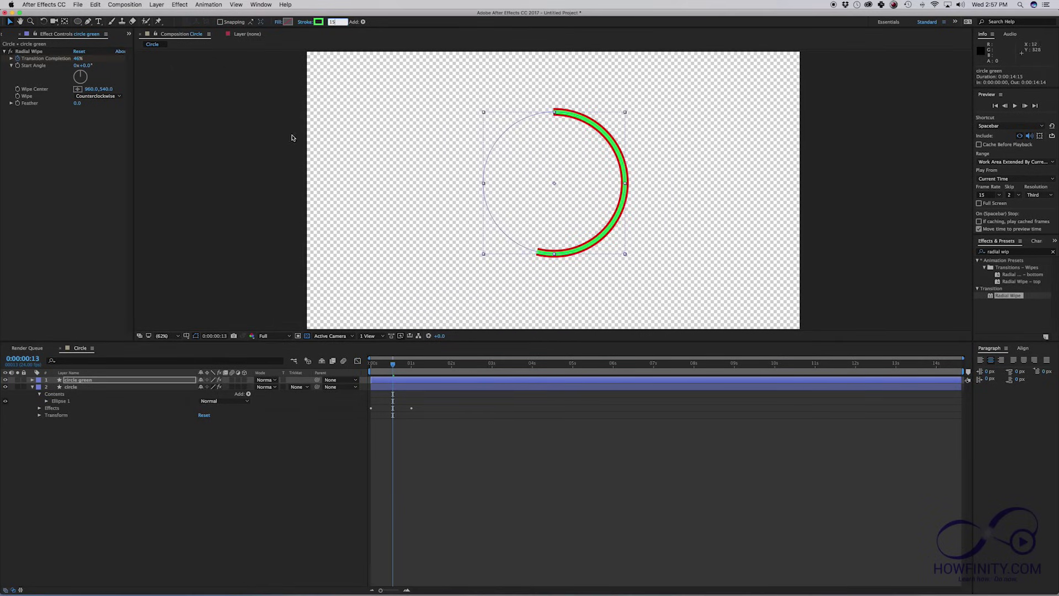
left_click(268, 134)
Step: Move circle green beneath the red circle layer and scrub to frame 17
left_click(70, 417)
left_click_drag(78, 381, 77, 423)
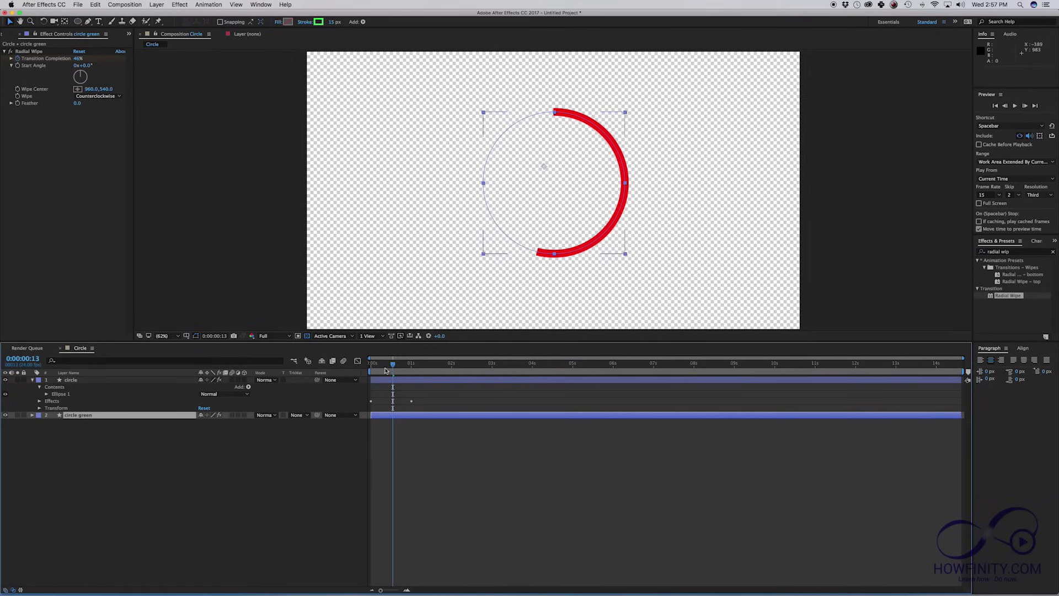
left_click_drag(393, 366, 390, 365)
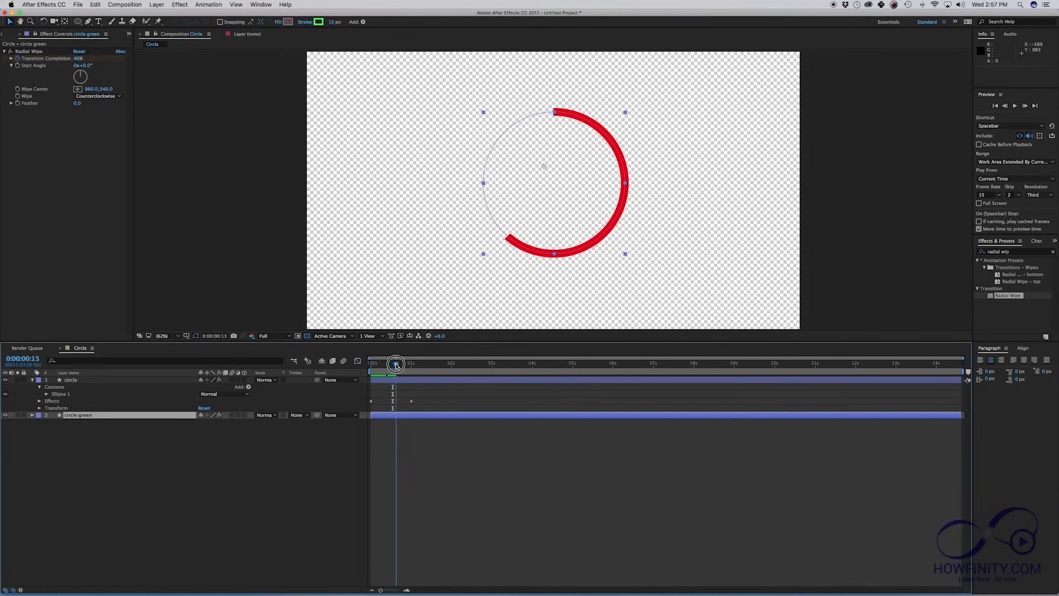
left_click_drag(391, 365, 399, 365)
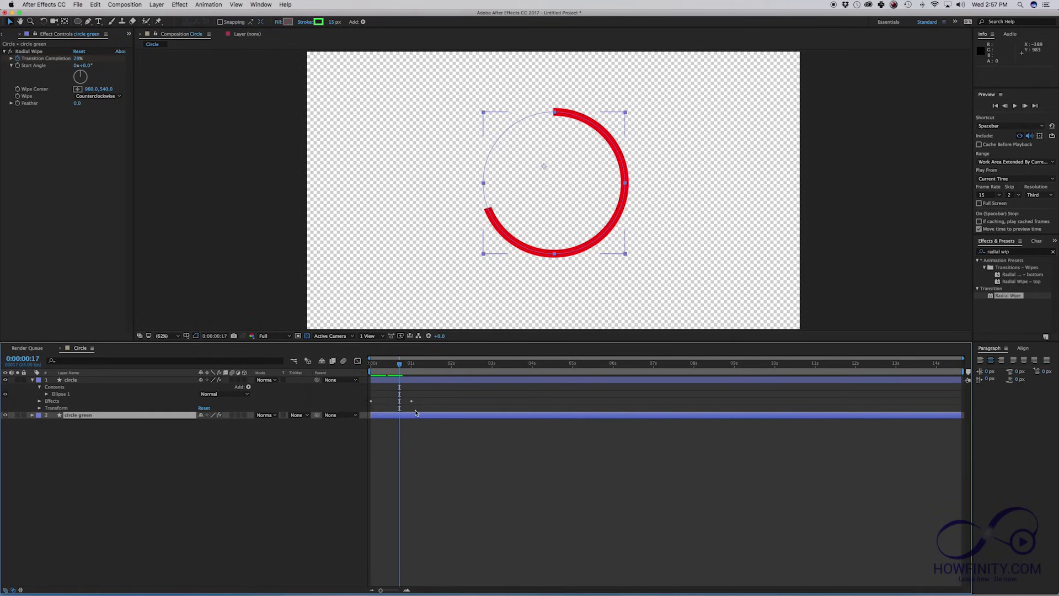
Step: Drag circle green's Radial Wipe keyframe earlier so a green tip leads the red ring
key("u")
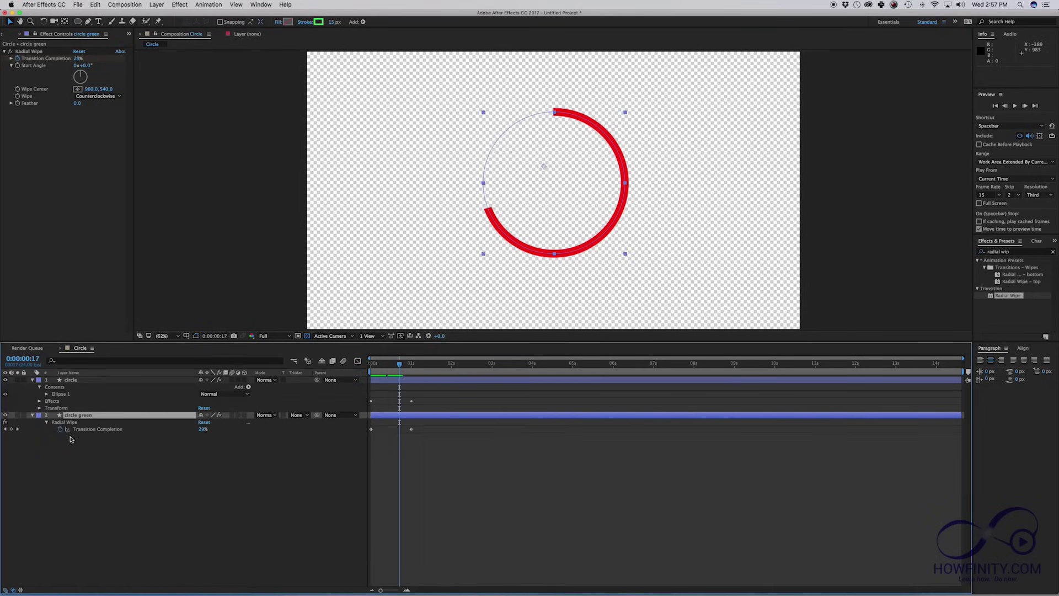
left_click(222, 445)
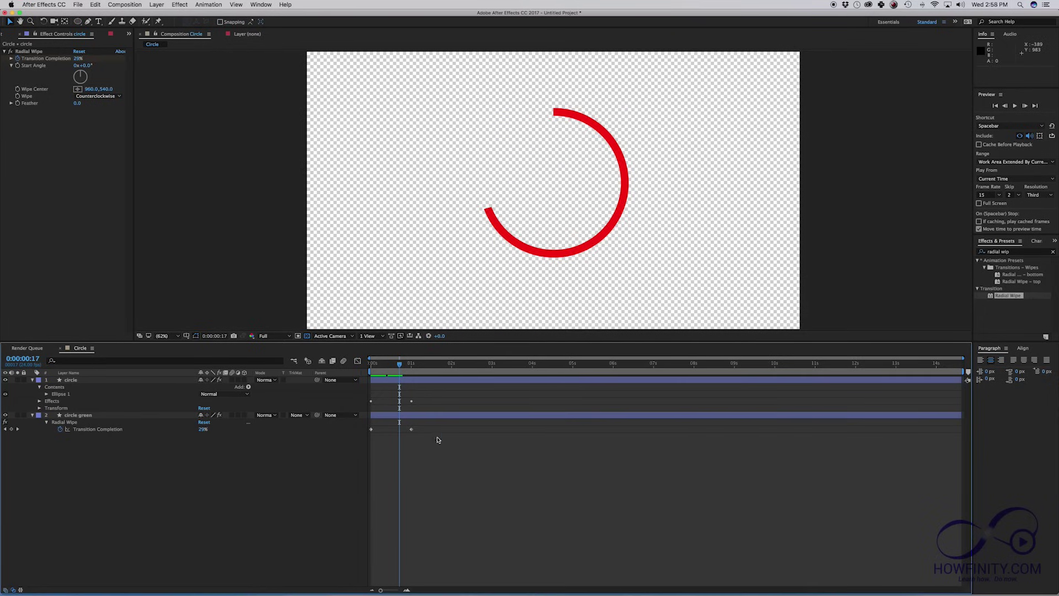
left_click_drag(410, 429, 405, 430)
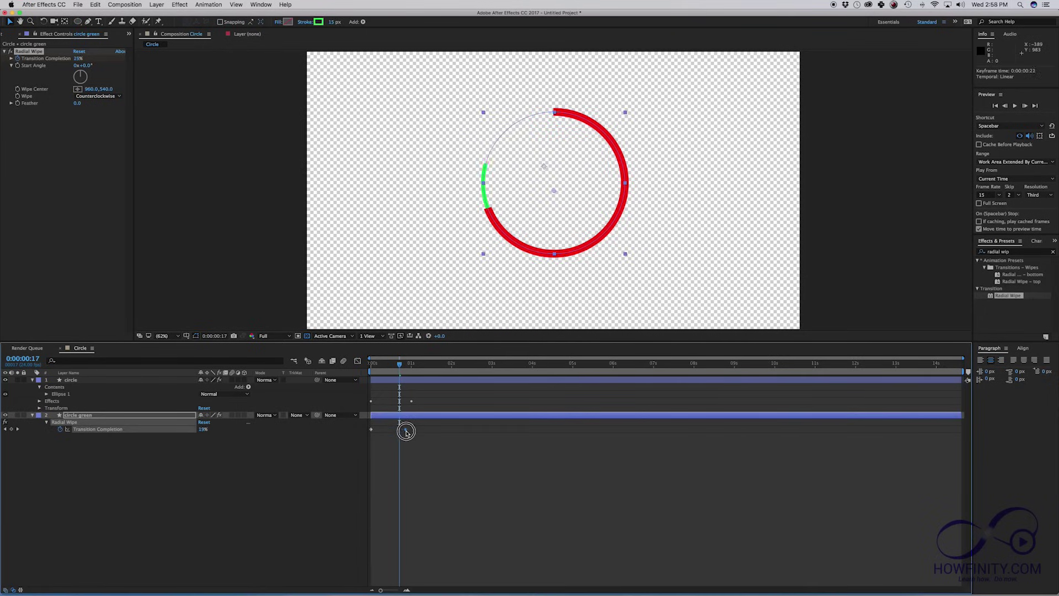
mouse_move(400, 363)
left_mouse_down()
mouse_move(366, 365)
mouse_move(414, 366)
mouse_move(381, 365)
left_mouse_up()
left_click_drag(406, 431, 393, 431)
left_click_drag(381, 364, 364, 368)
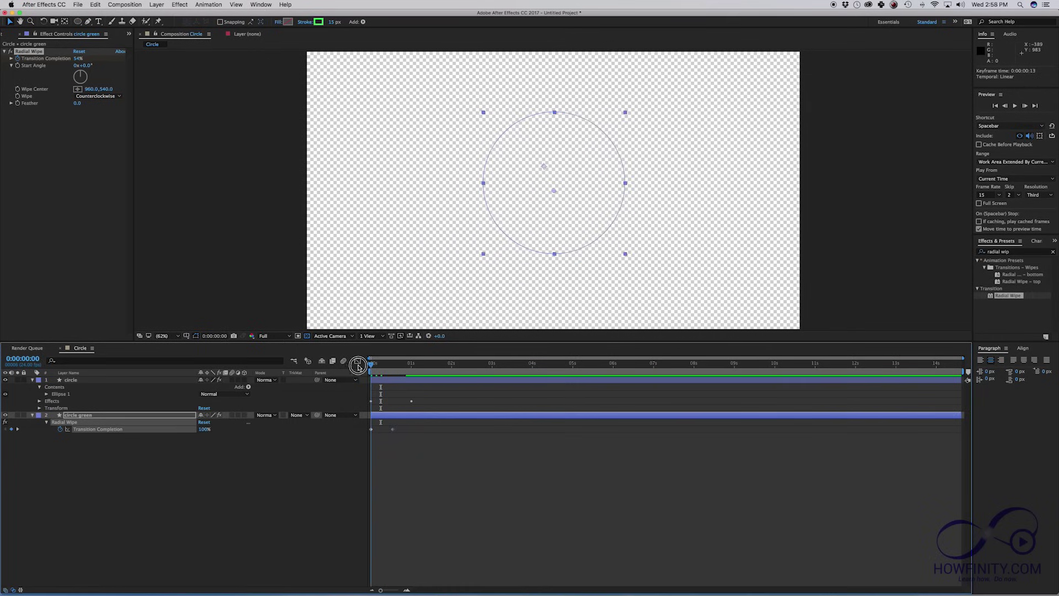
key("space")
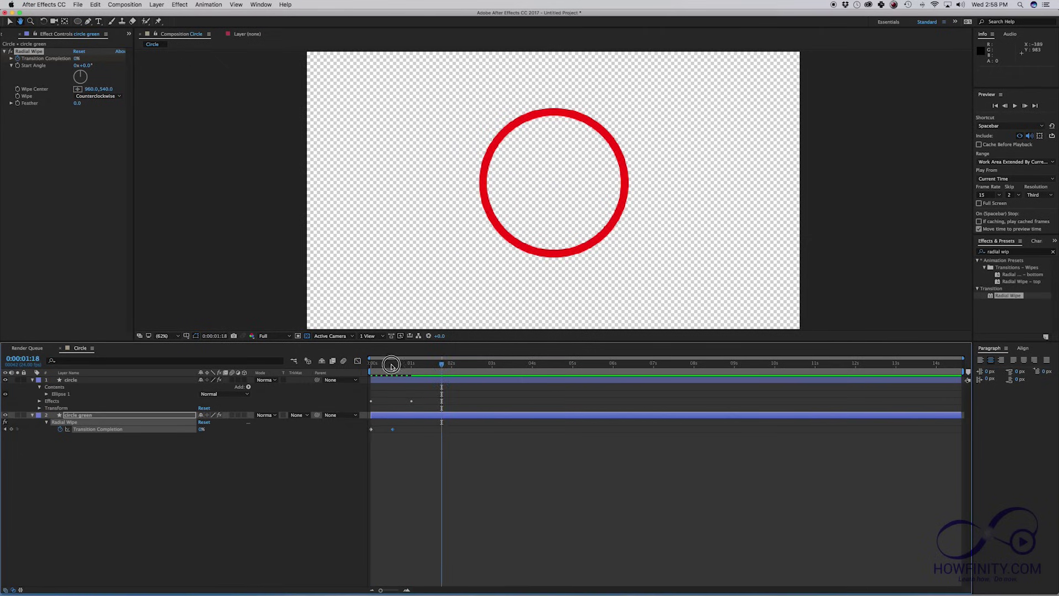
key("space")
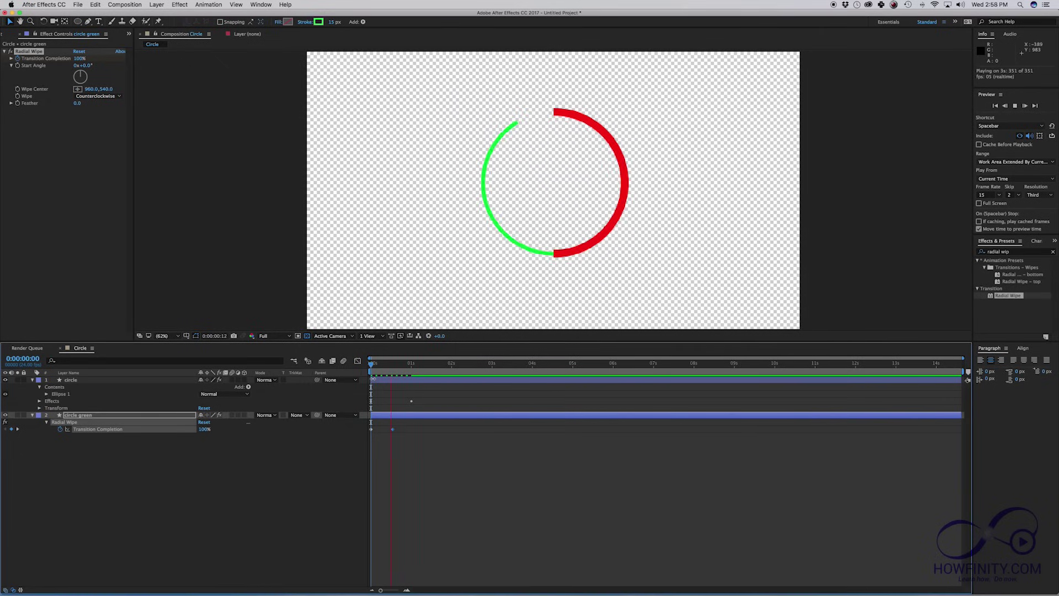
key("space")
key("Home")
key("space")
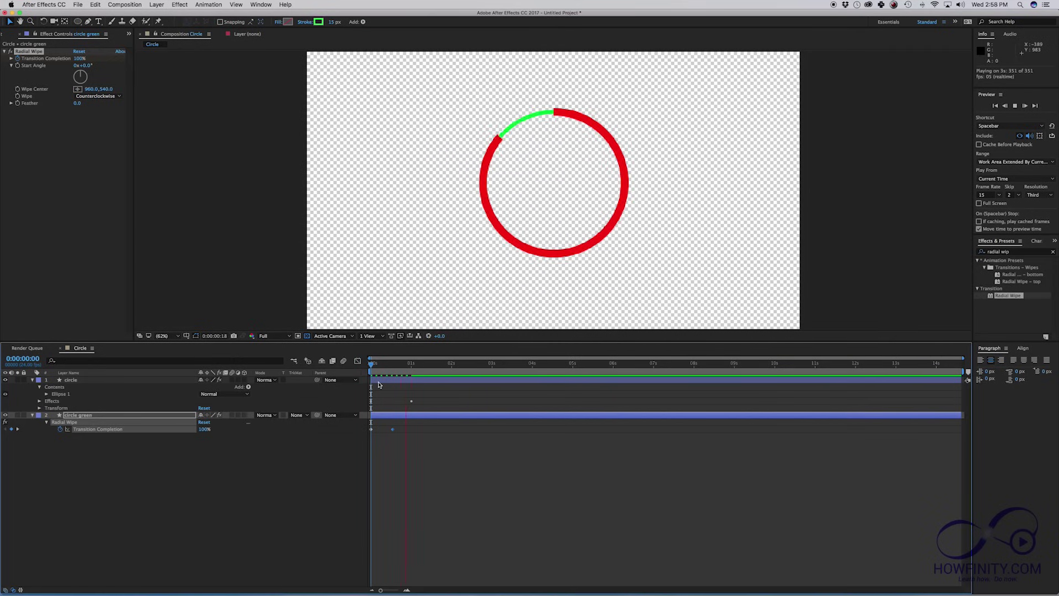
key("space")
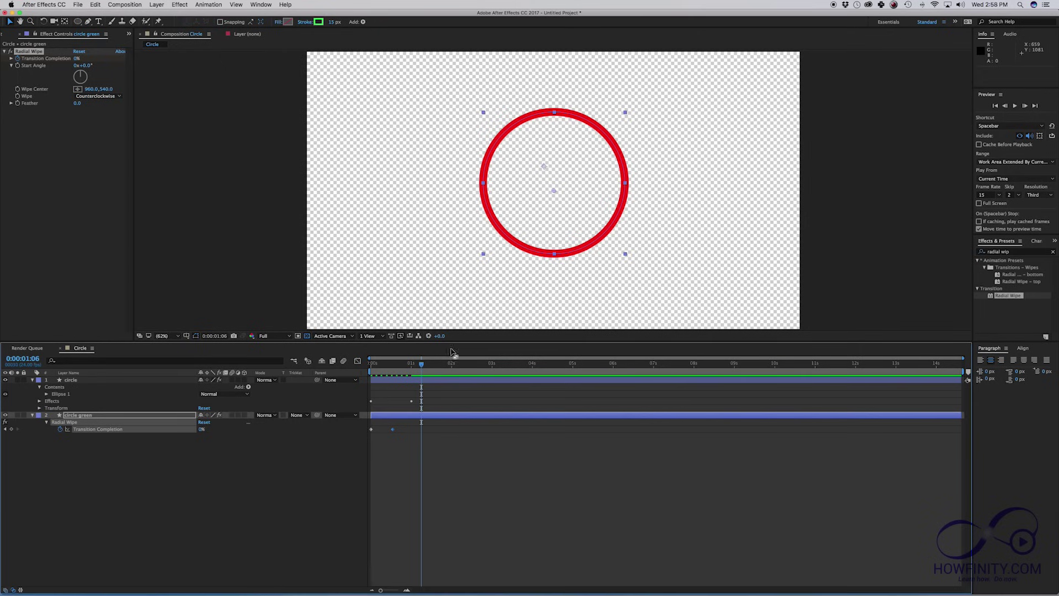
Step: End the work area at 0:00:02:23 and add the Circle composition to the Render Queue
left_click_drag(422, 364, 490, 368)
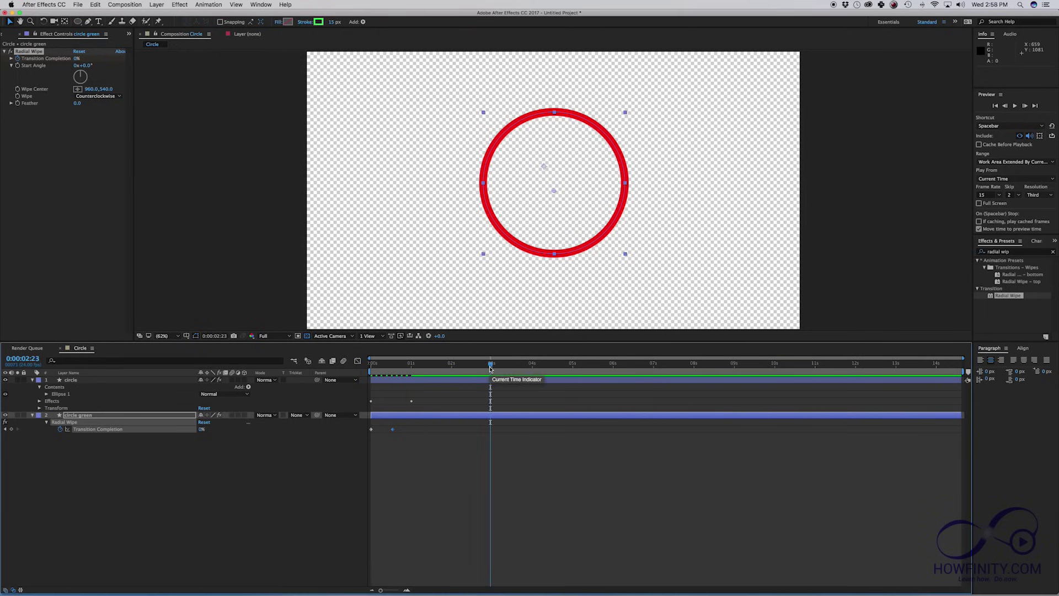
key("n")
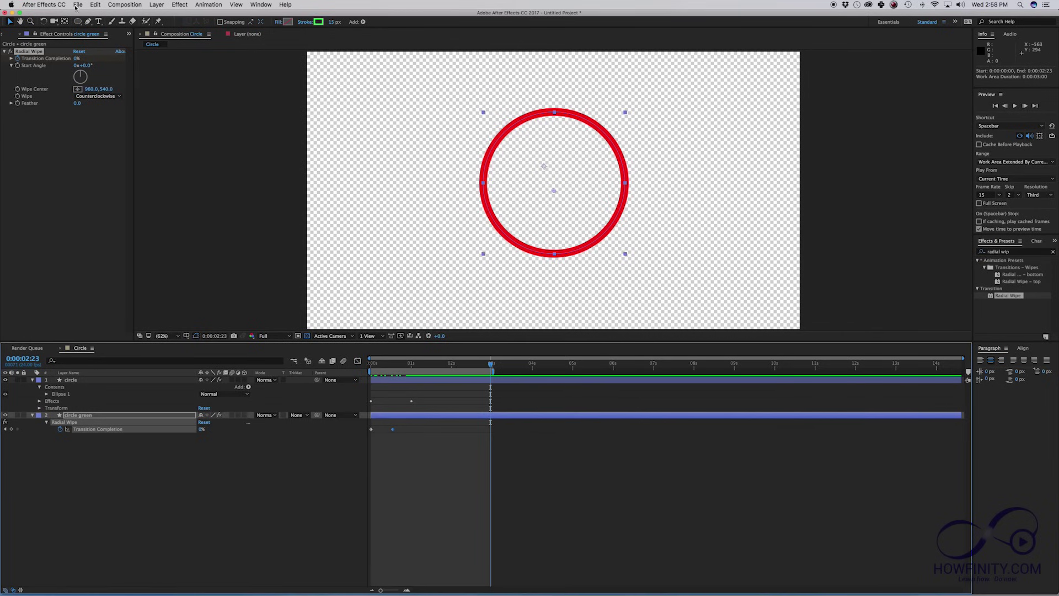
left_click(78, 4)
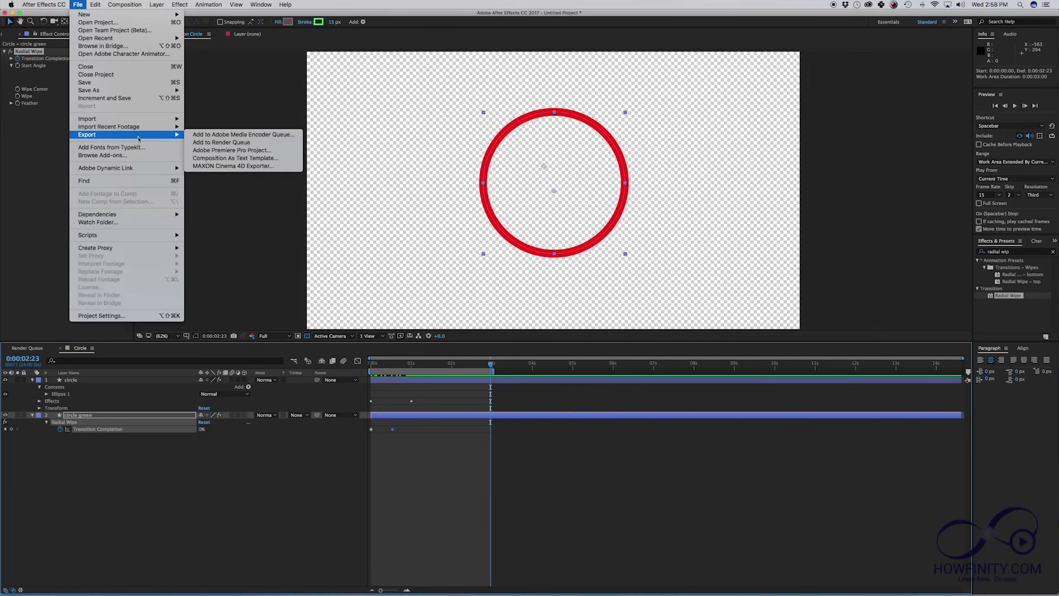
mouse_move(89, 134)
left_click(221, 142)
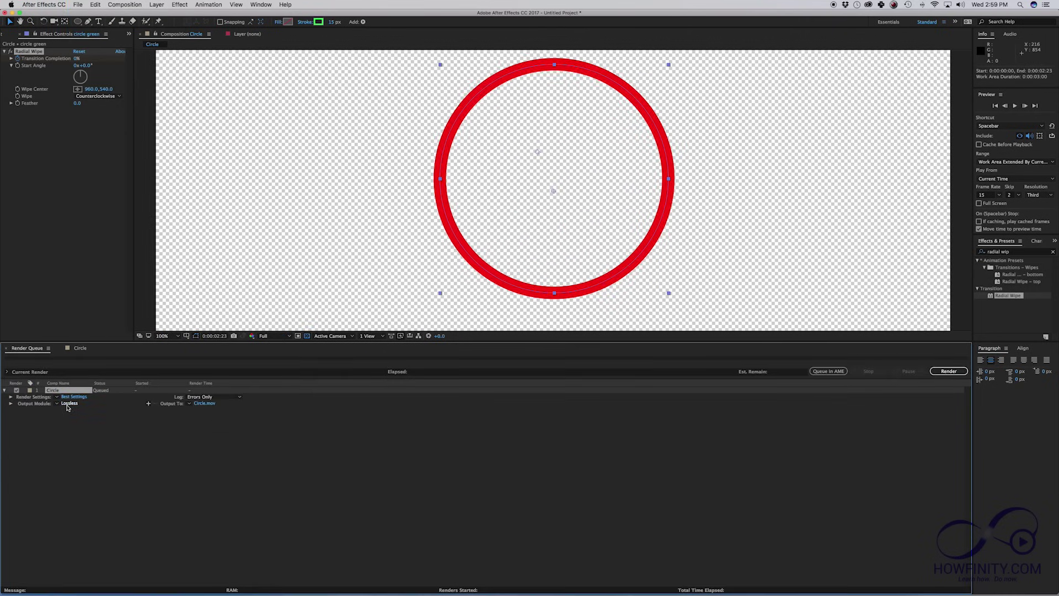
Step: Set the Lossless output module's channels to RGB + Alpha
left_click(69, 403)
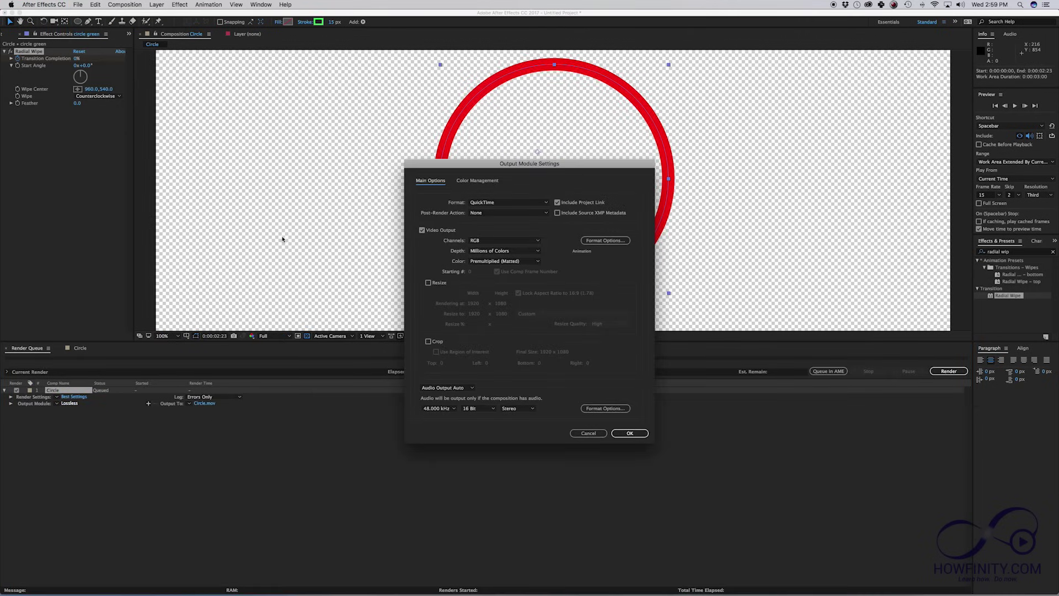
left_click(489, 240)
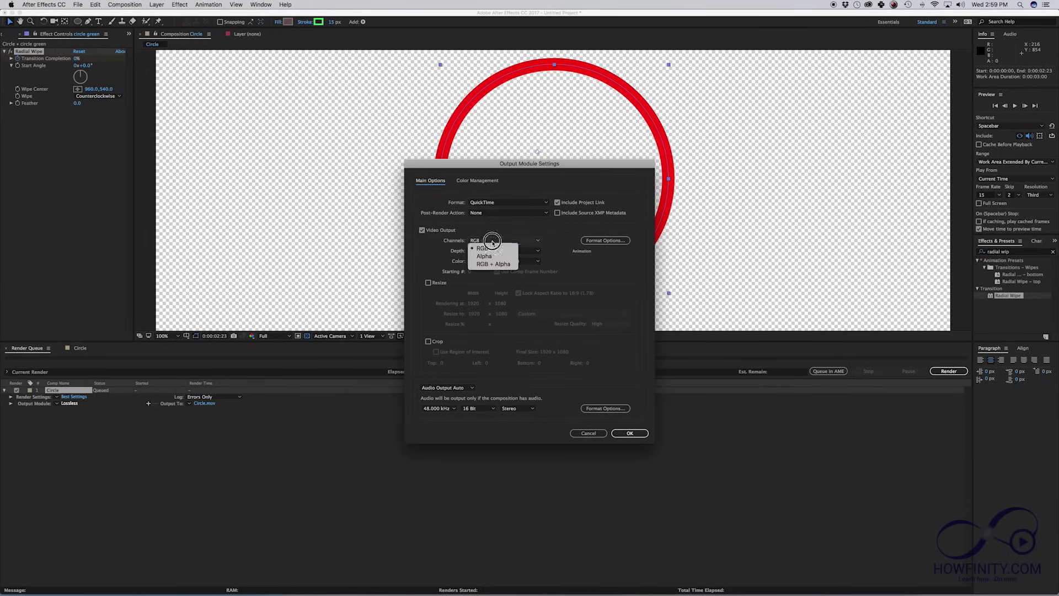
left_click(486, 265)
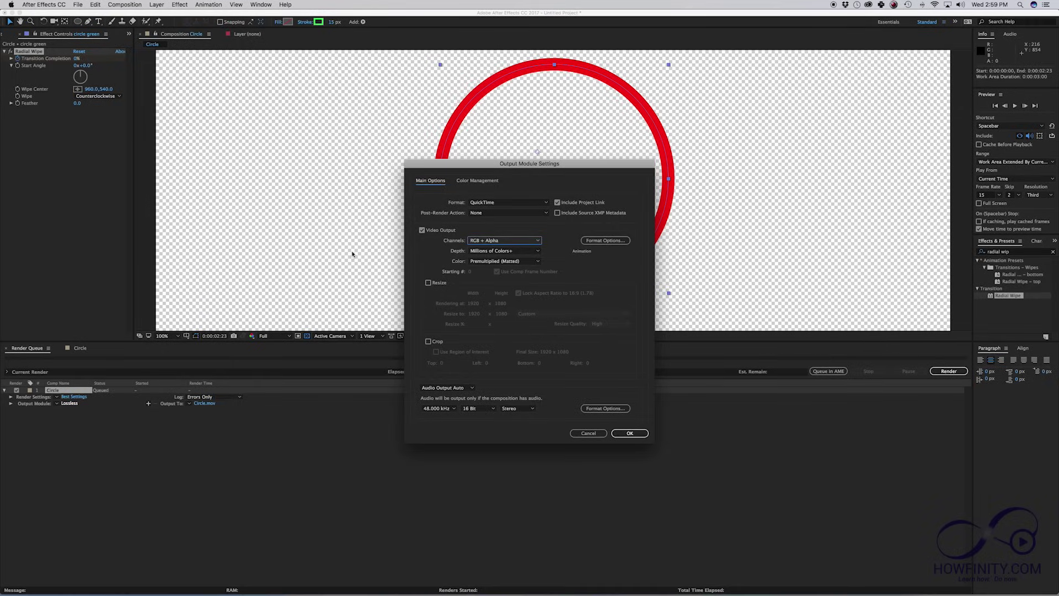
left_click(630, 433)
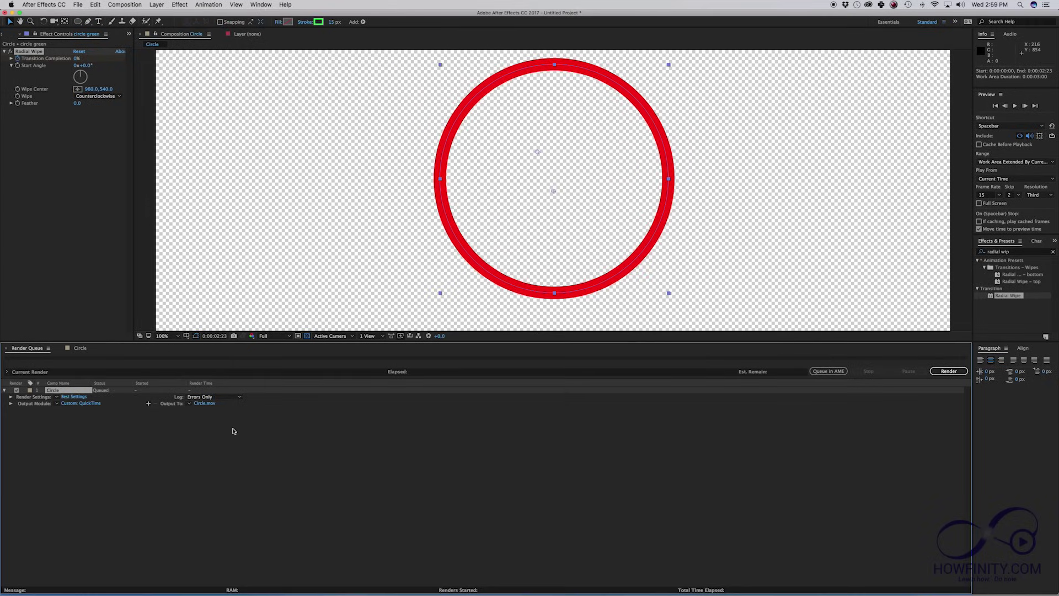